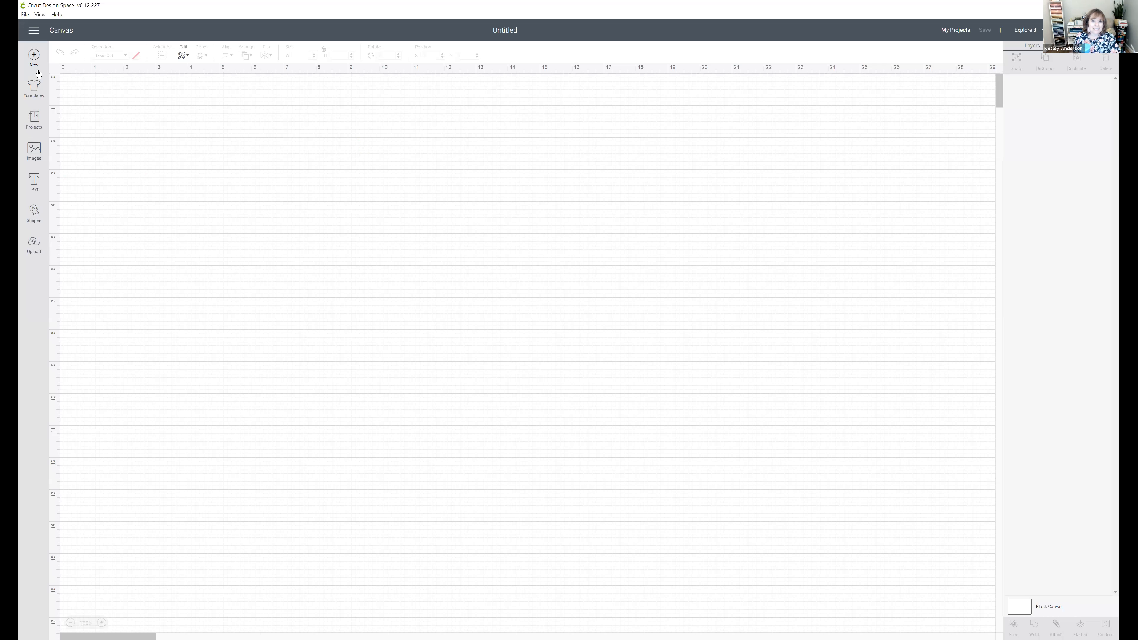
- Insert a square, move it toward the middle of the canvas, and enlarge it proportionally to about 8.82 inches
left_click(33, 219)
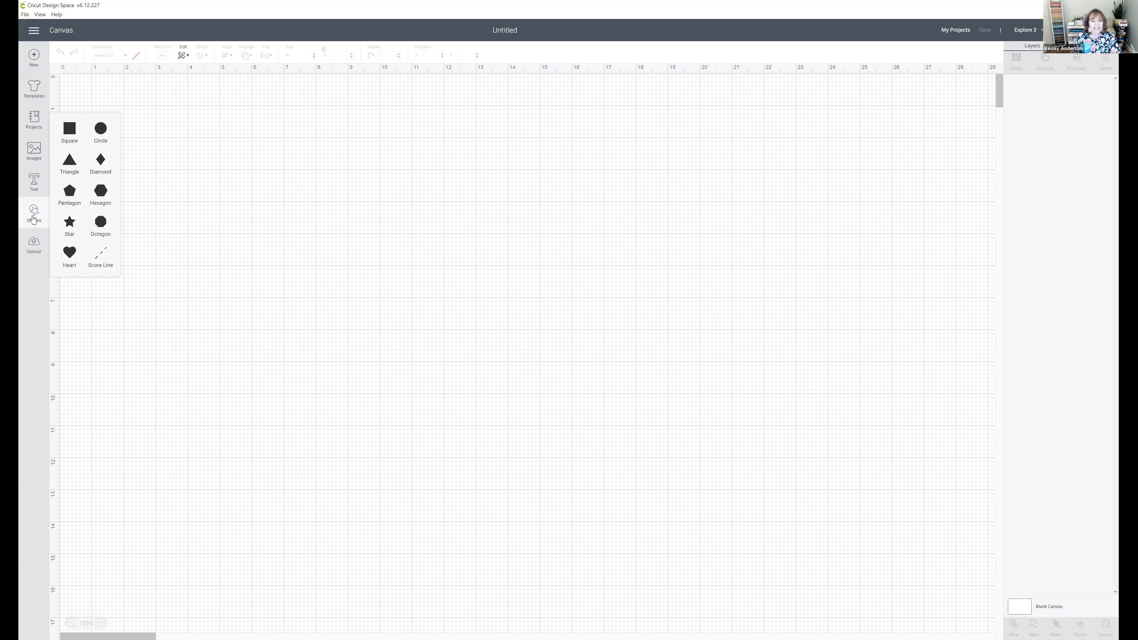
left_click(71, 129)
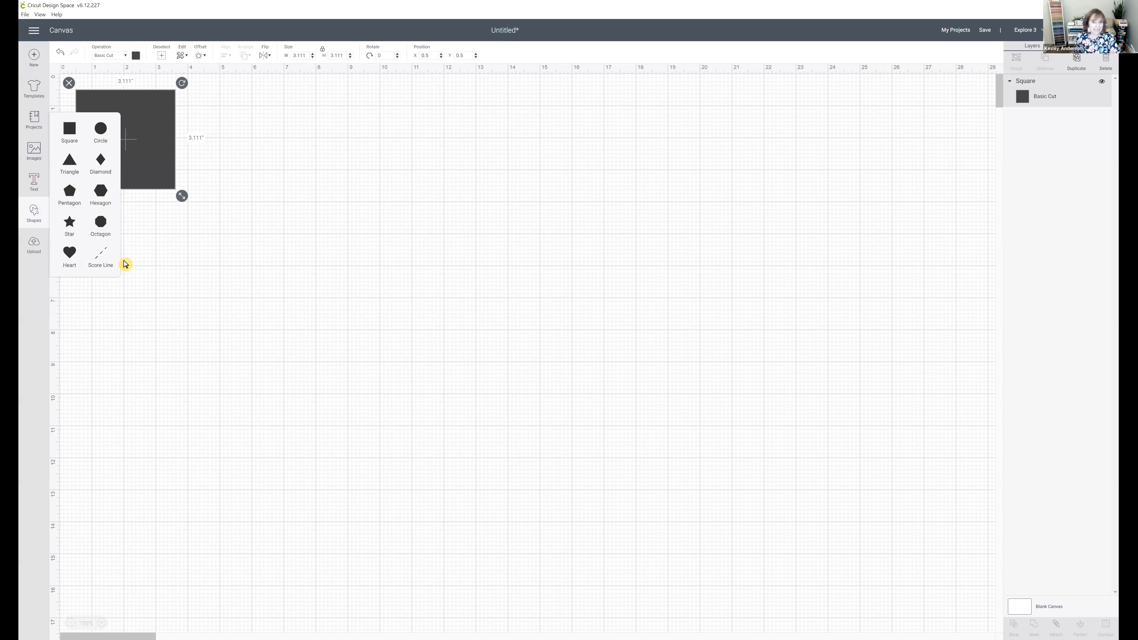
left_click_drag(165, 178, 419, 267)
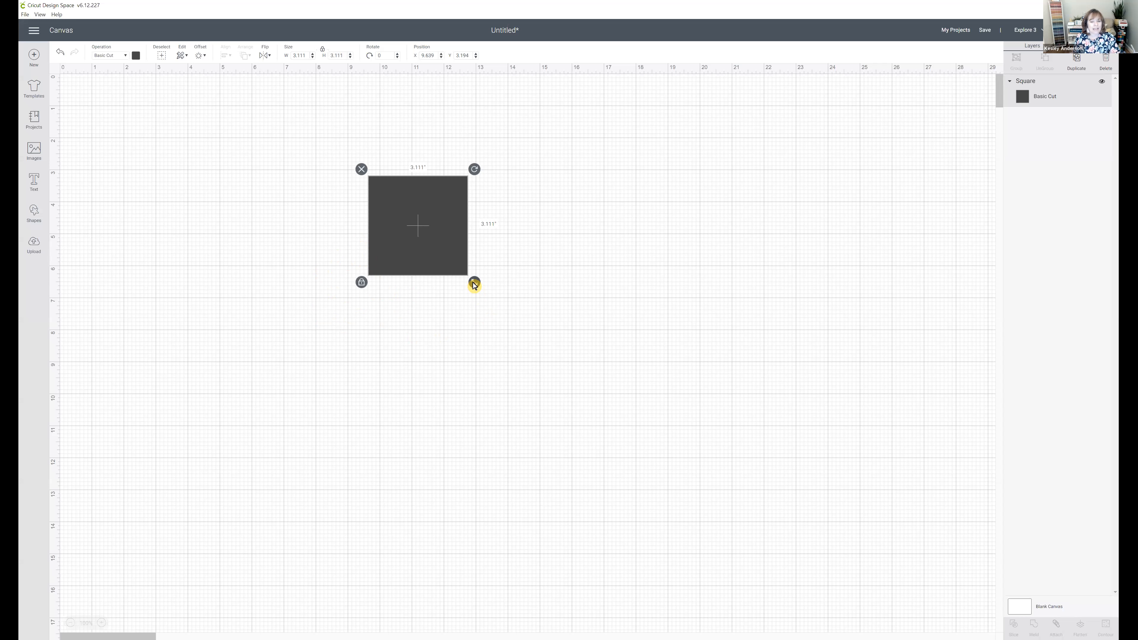
left_click_drag(473, 283, 602, 468)
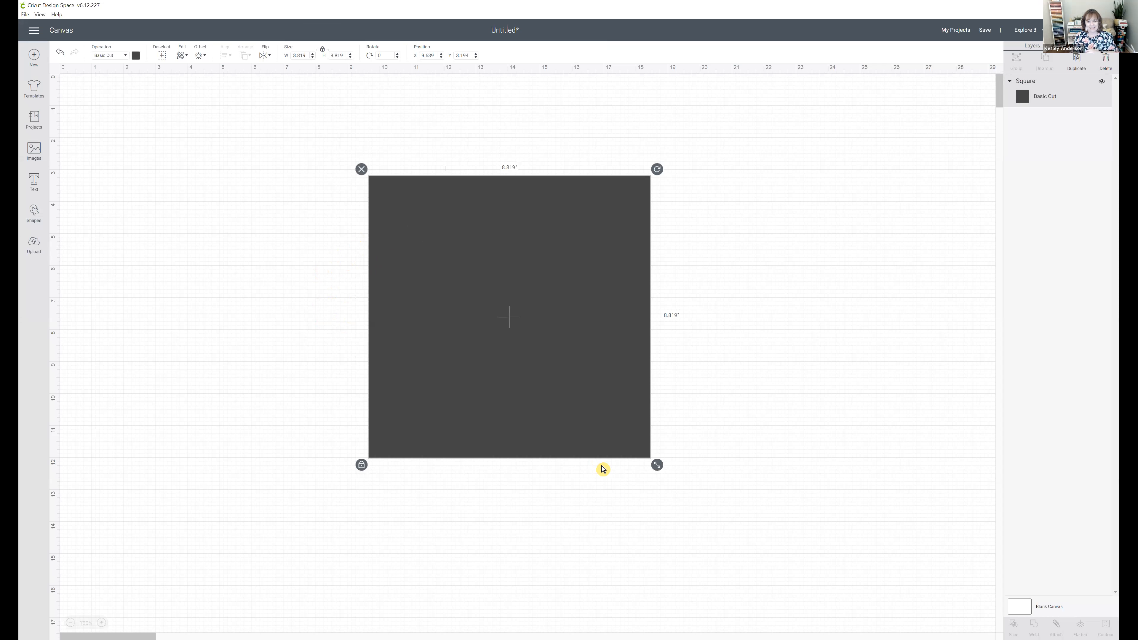
- Unlock the square's proportions and resize it freely into a rectangle of about 5.08 by 3.36 inches
left_click(360, 467)
left_click_drag(658, 467, 609, 384)
left_click_drag(553, 307, 537, 291)
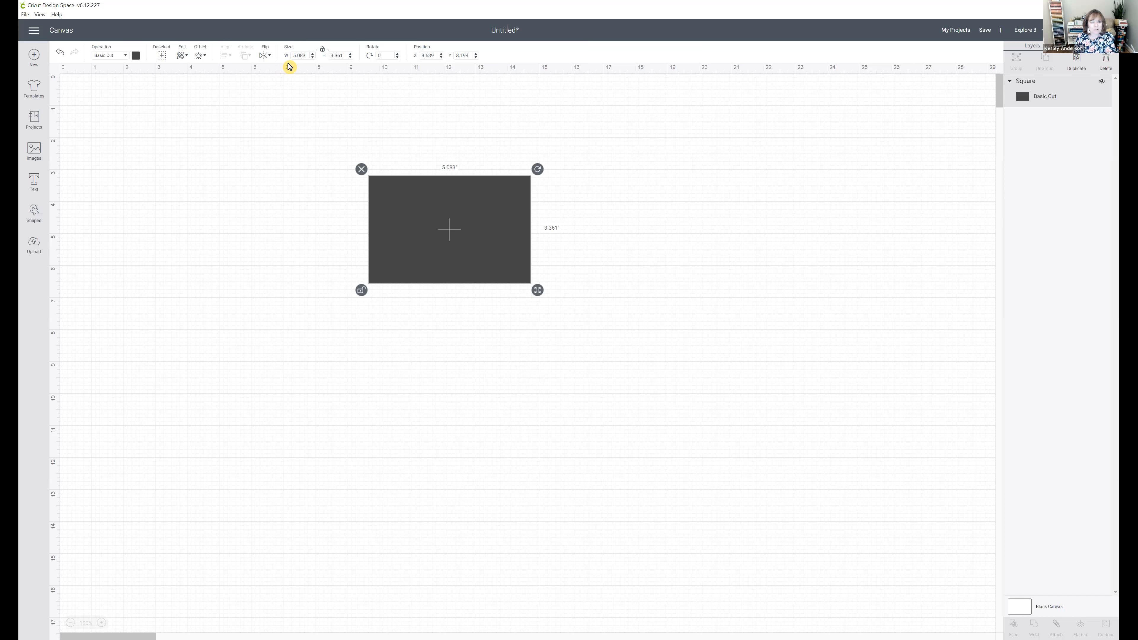
- Set the rectangle's width to 4 inches and its height to 3 inches
left_click(295, 55)
type("4")
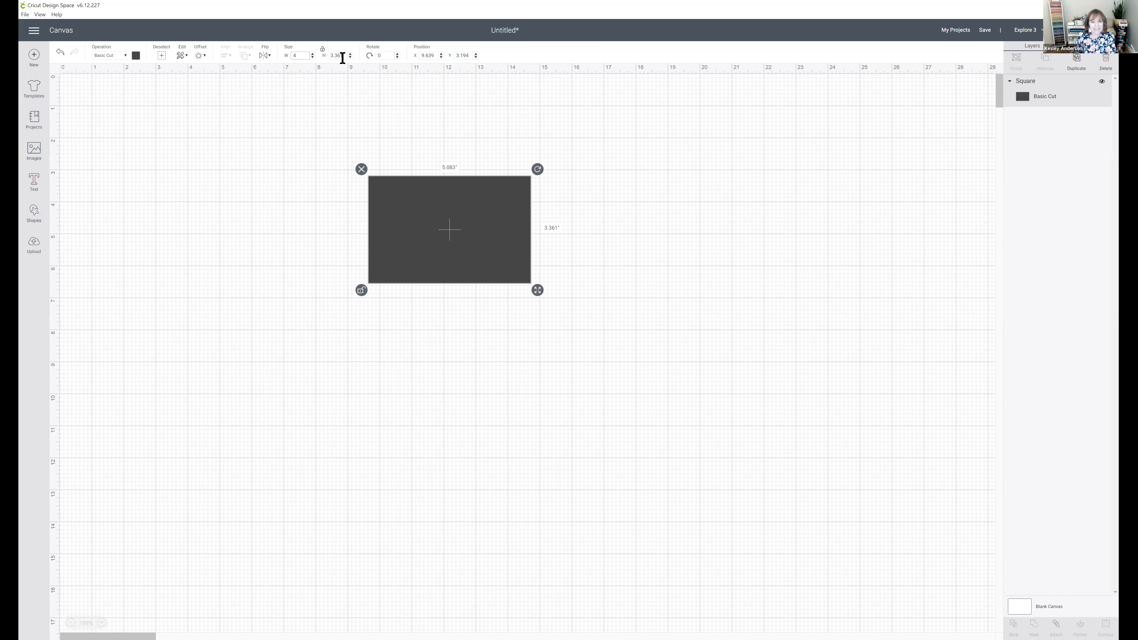
left_click(343, 57)
type("3")
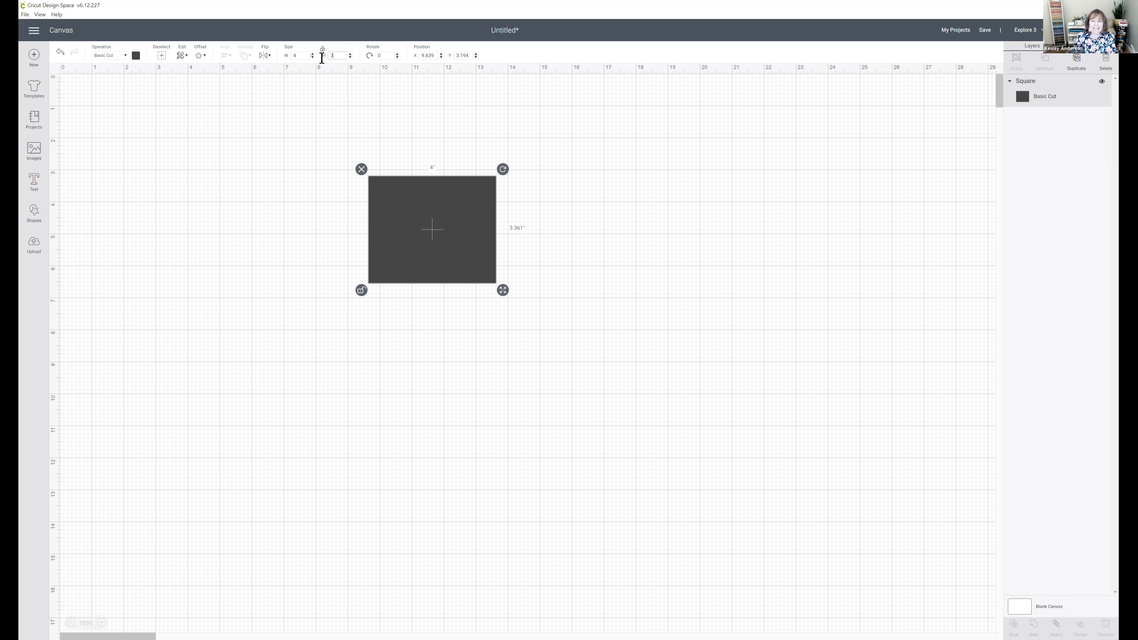
key("Return")
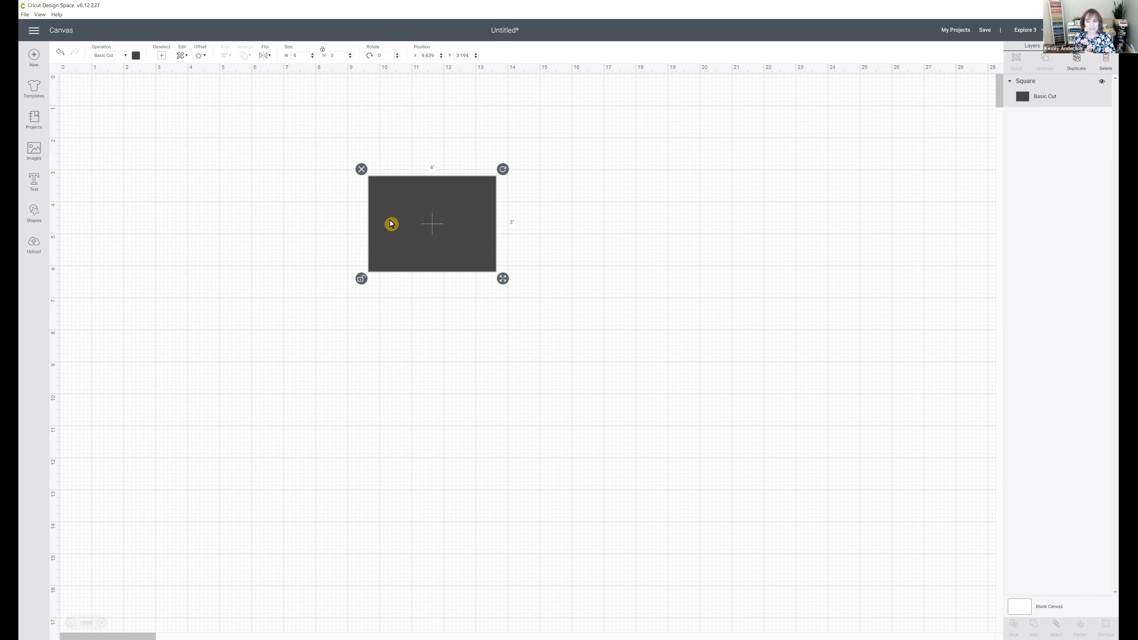
- Move the 4 by 3 inch rectangle to about X 14.96, Y 2.03 and delete it from the canvas
left_click_drag(409, 244, 578, 209)
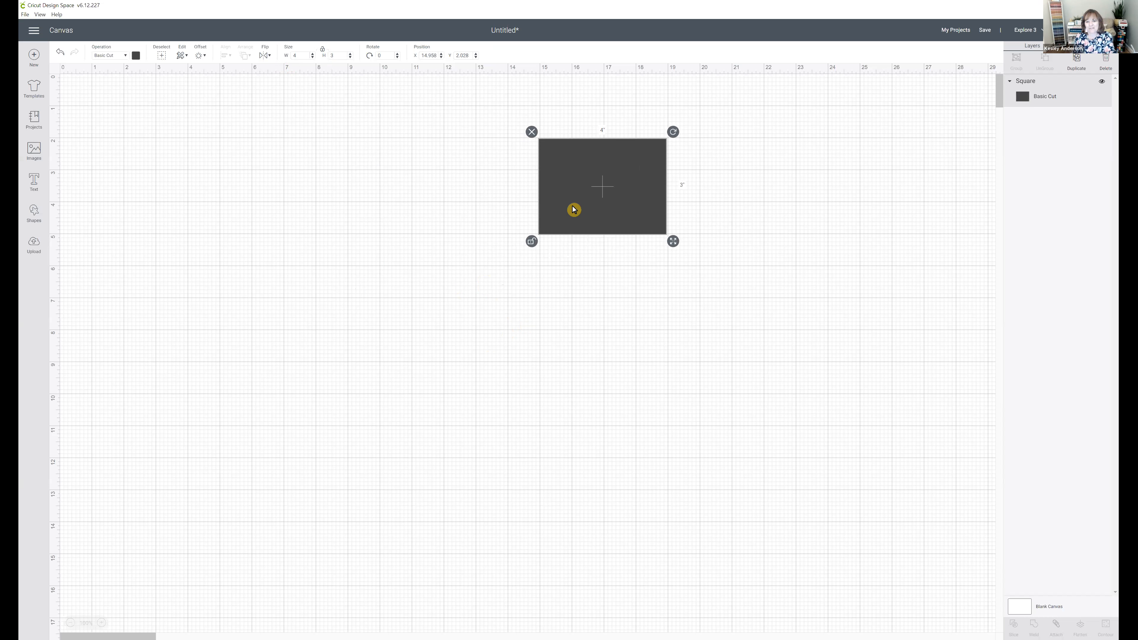
left_click(532, 133)
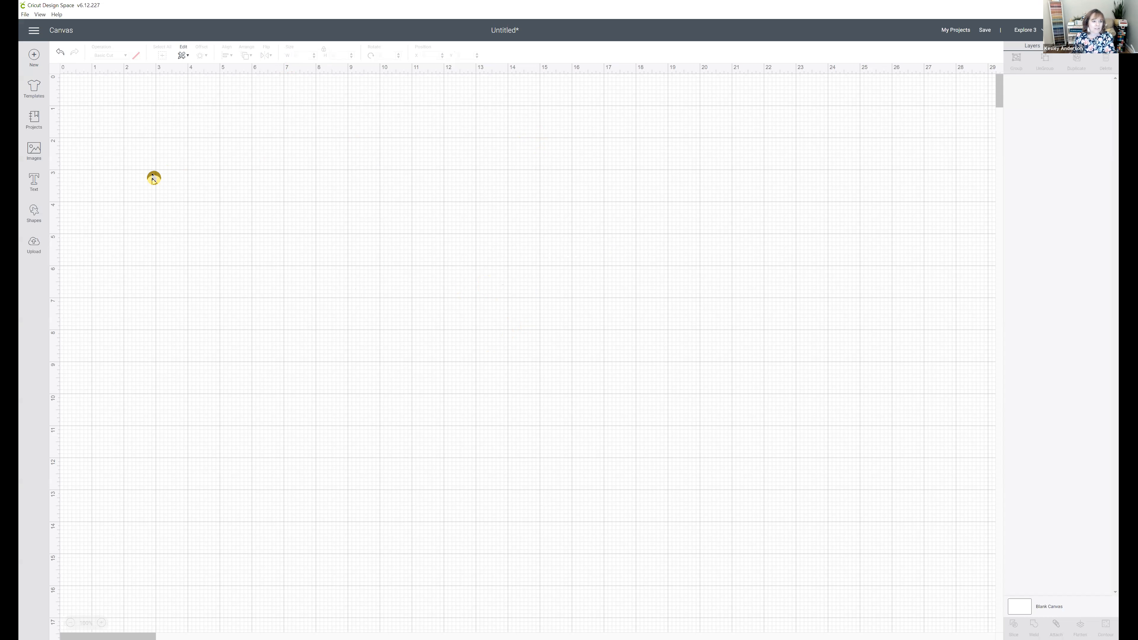
- Insert a new square and move it to about X 12.17, Y 3 on the canvas
left_click(35, 219)
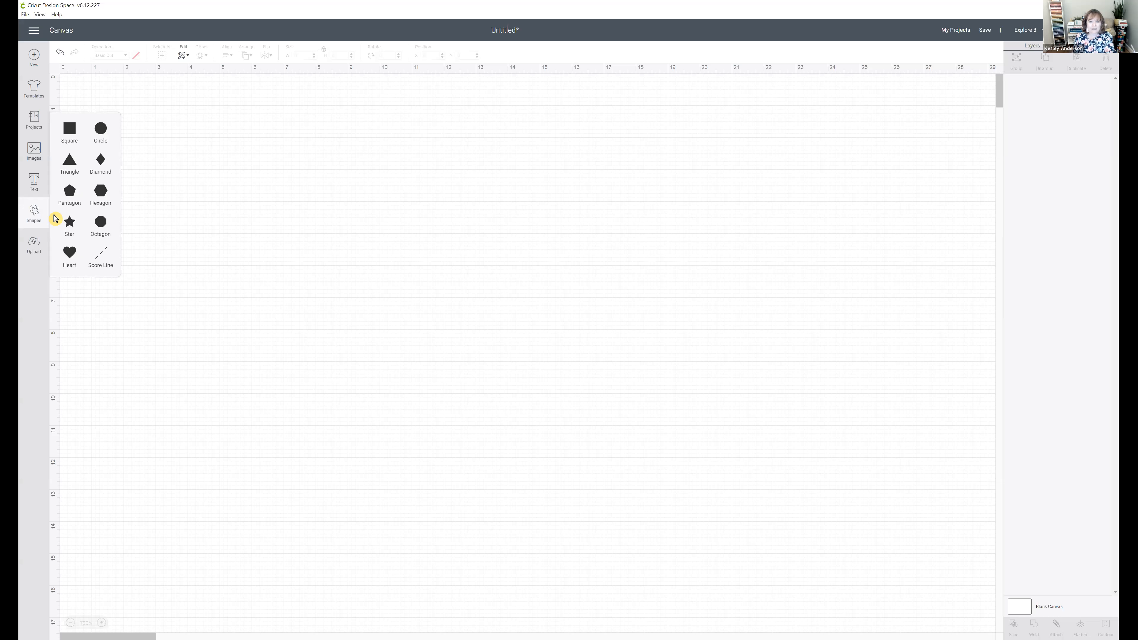
left_click(71, 131)
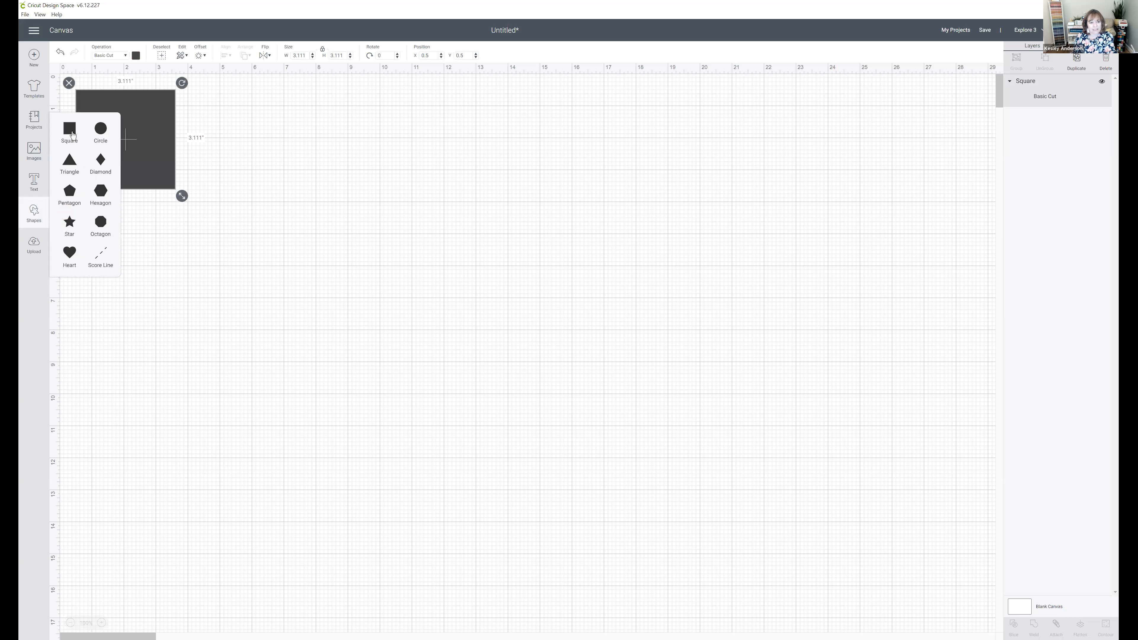
left_click_drag(164, 170, 484, 238)
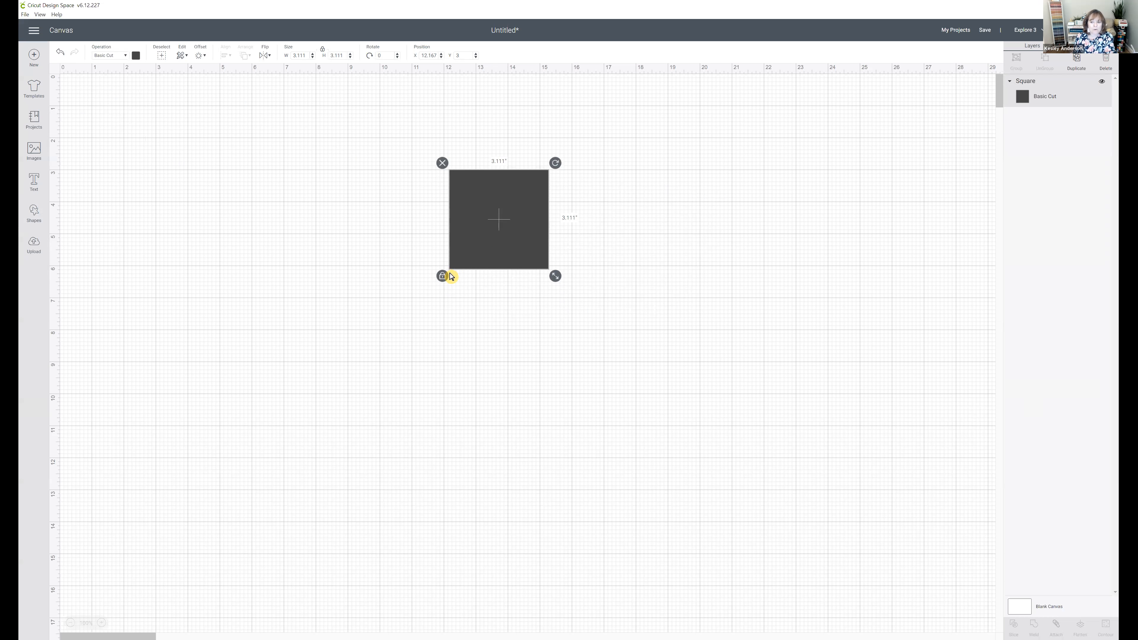
- Unlock the new square's proportions and set its size to 4 inches wide by 3 inches high
left_click(441, 278)
left_click(442, 276)
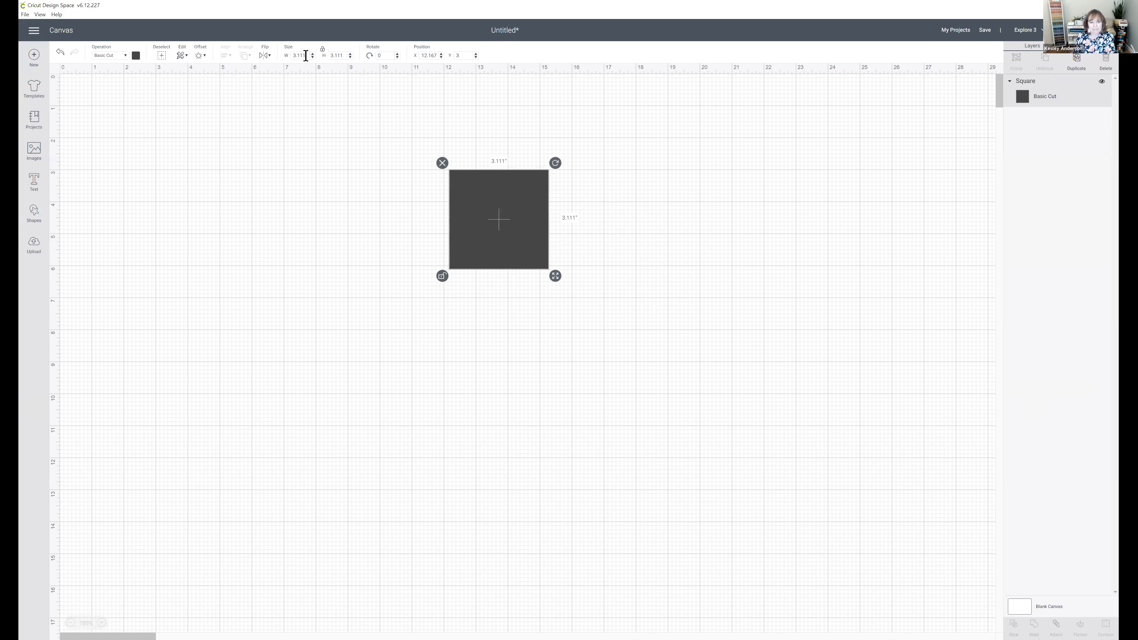
left_click_drag(306, 55, 217, 56)
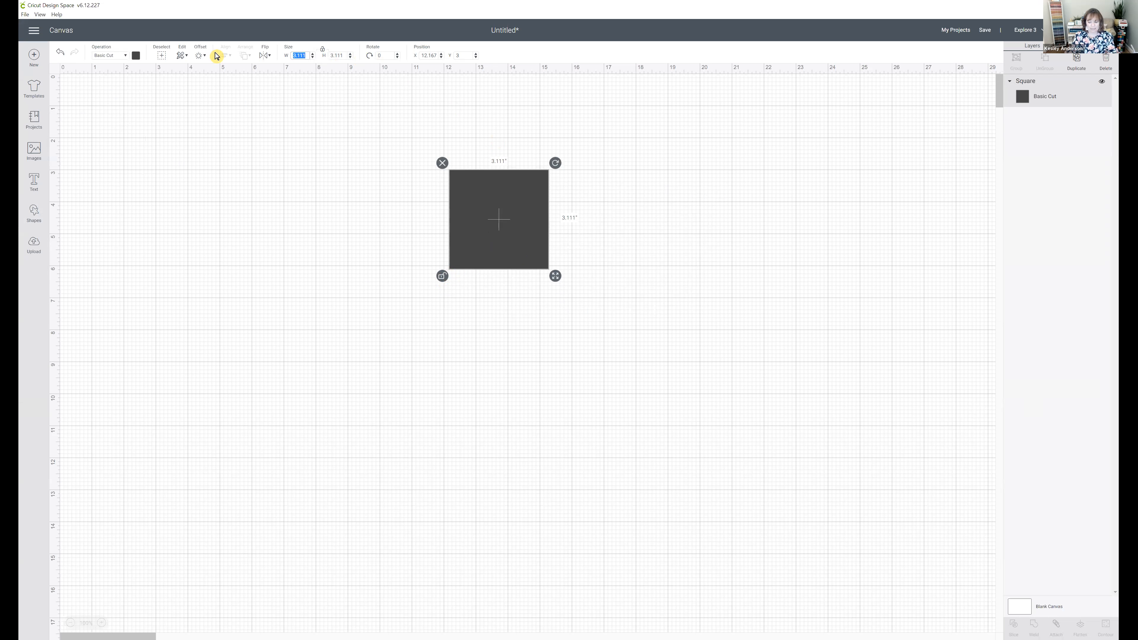
type("4")
key("Tab")
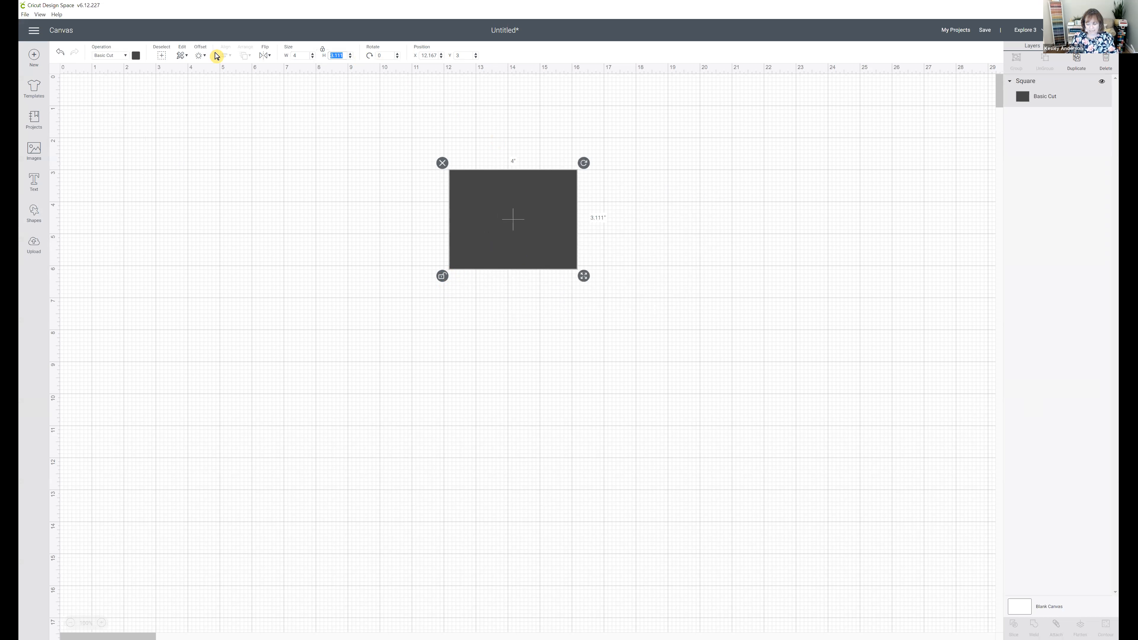
type("3")
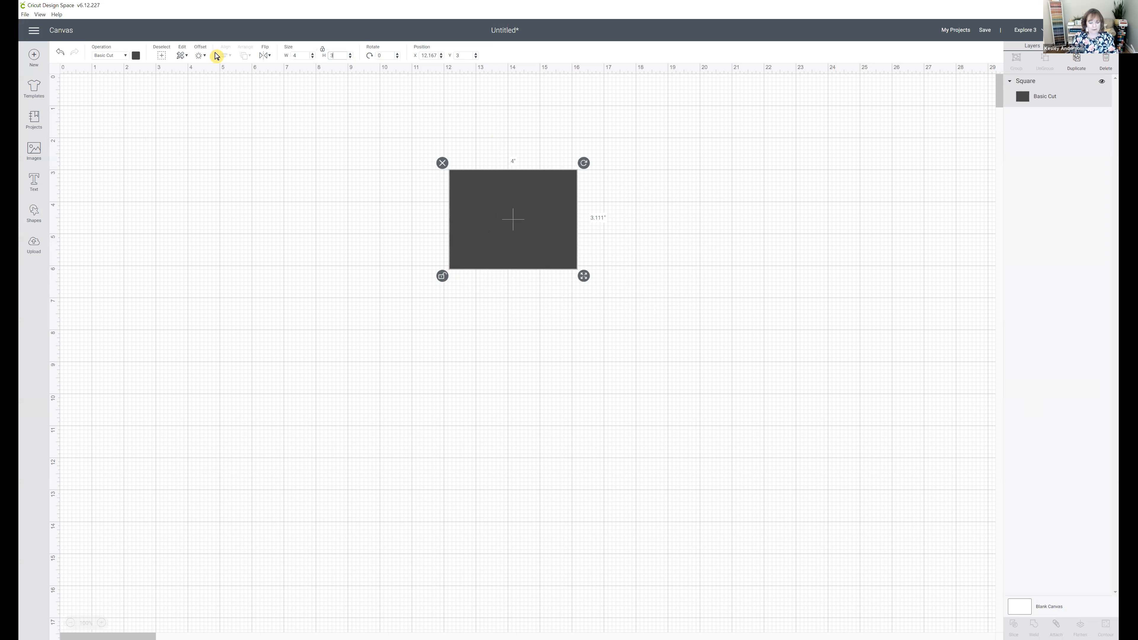
key("Return")
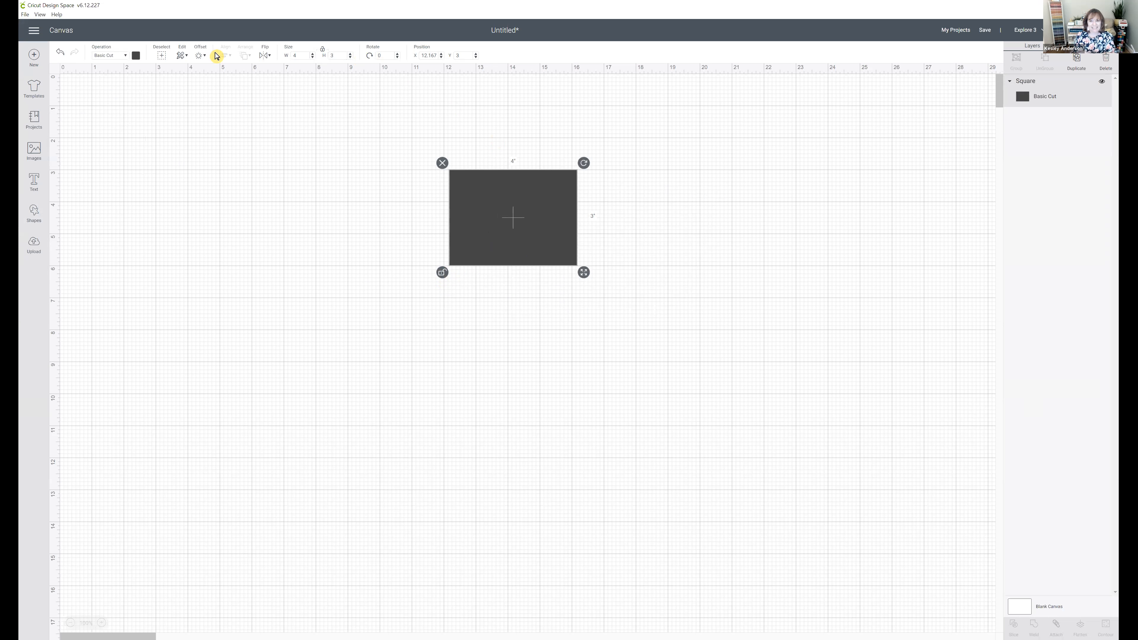
- Reposition the rectangle at about X 11.97, Y 3.01, recolour it light periwinkle blue, and deselect it
left_click_drag(508, 213, 466, 200)
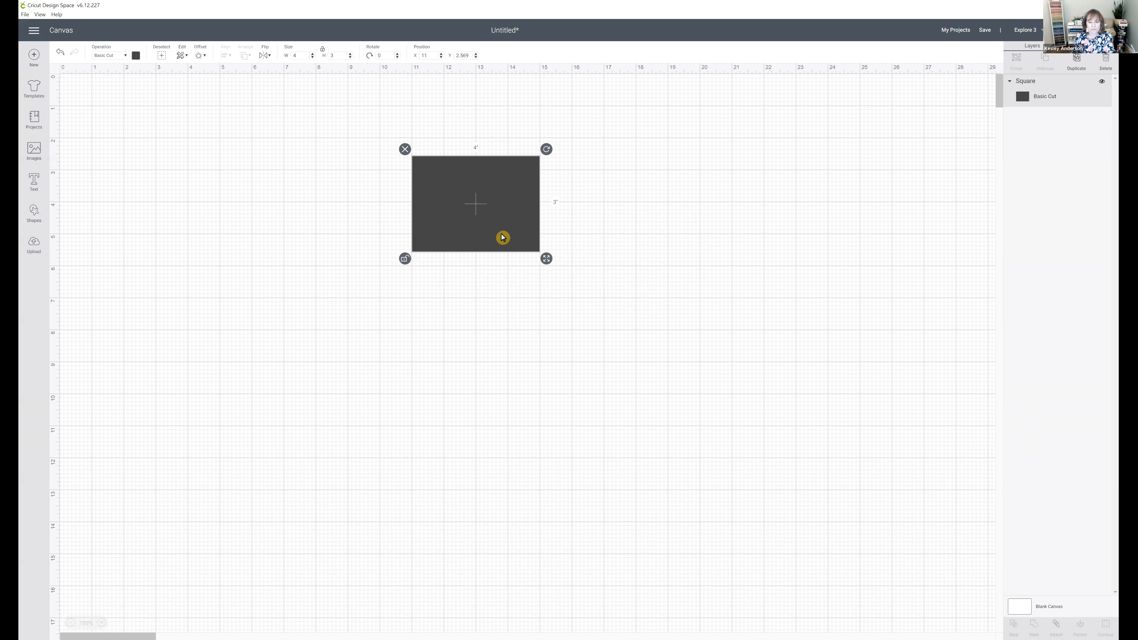
left_click_drag(513, 229, 546, 242)
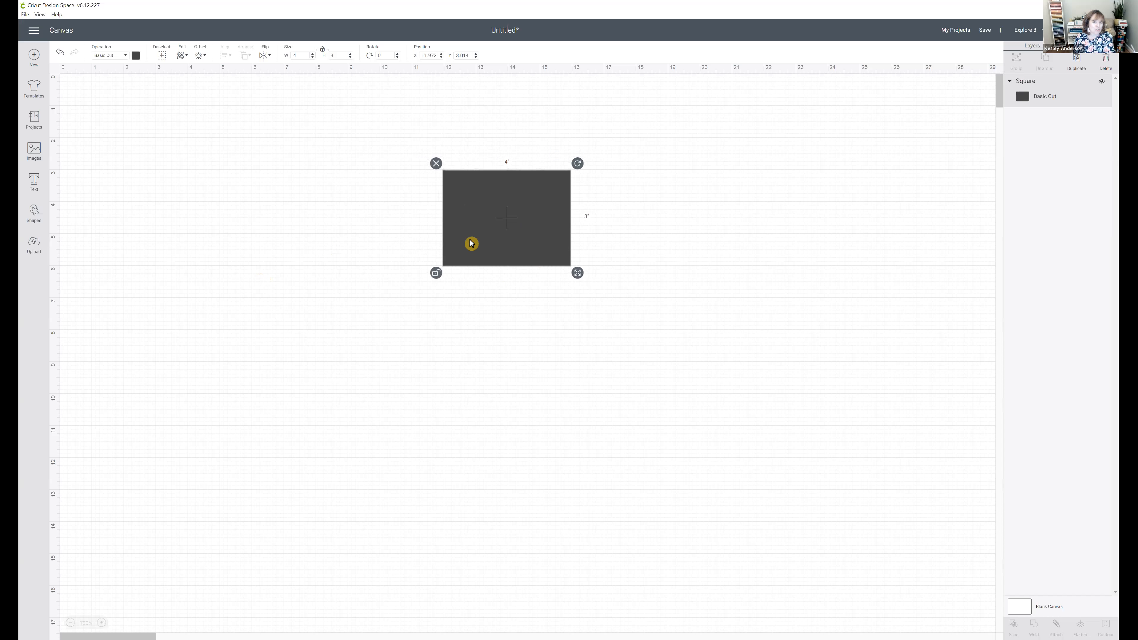
left_click(135, 56)
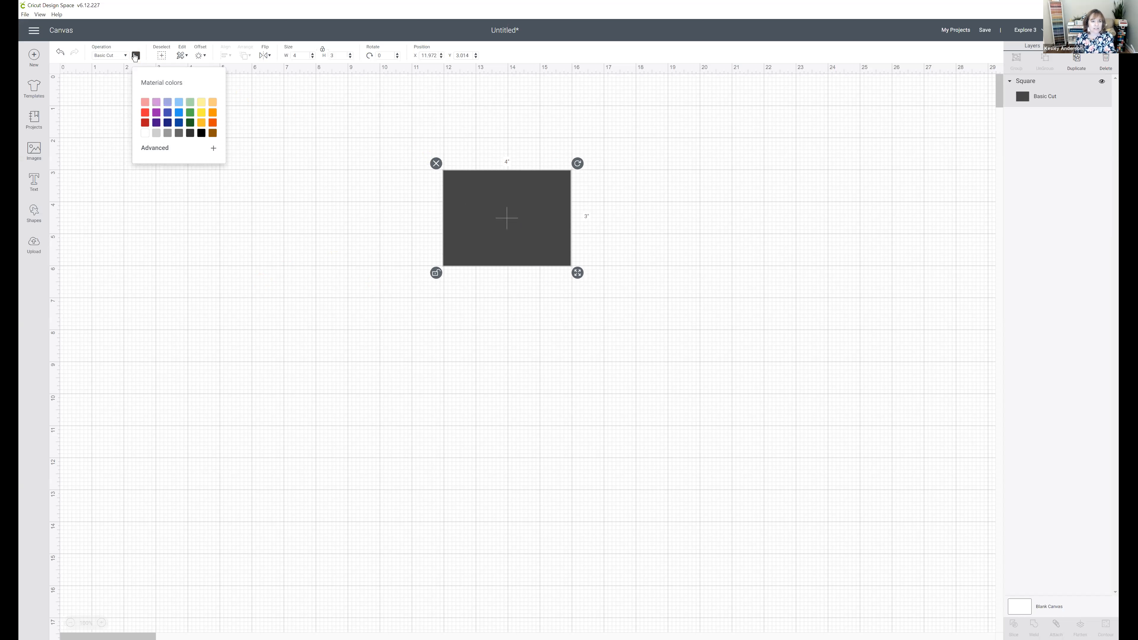
left_click(165, 102)
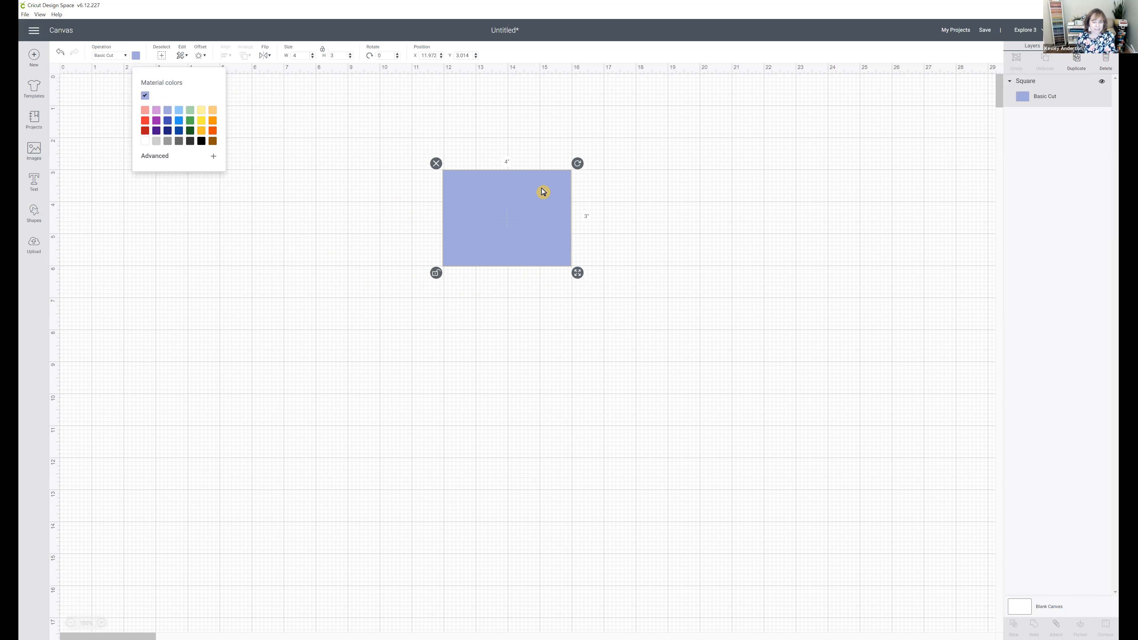
left_click(613, 211)
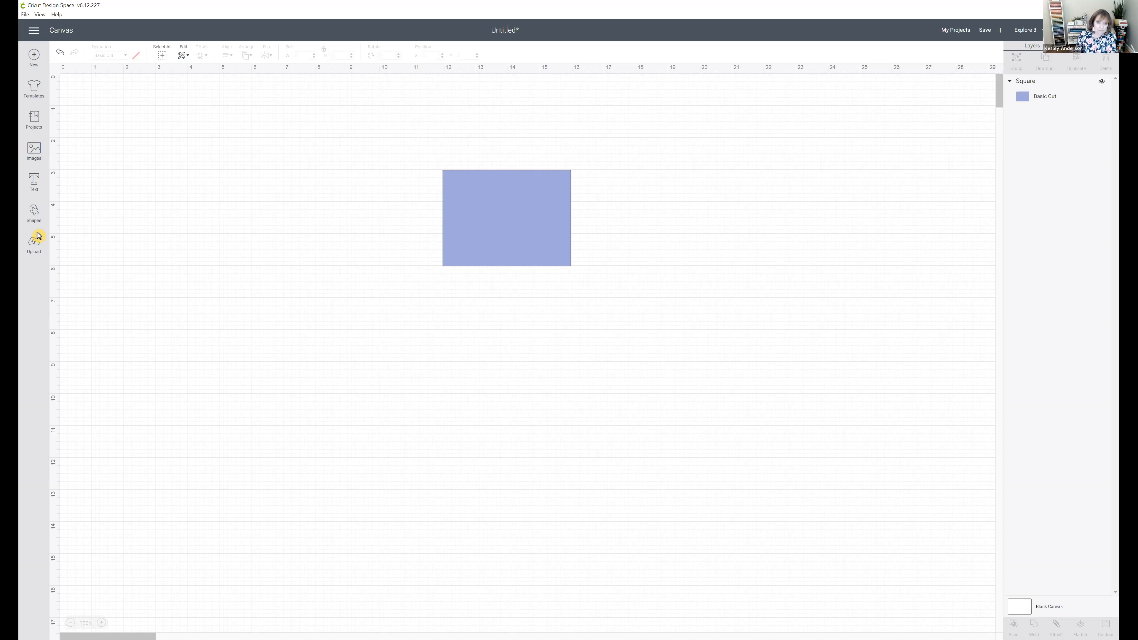
- Open the image library's Free this Week category with no image selected and the old "dreams" search cleared
left_click(34, 151)
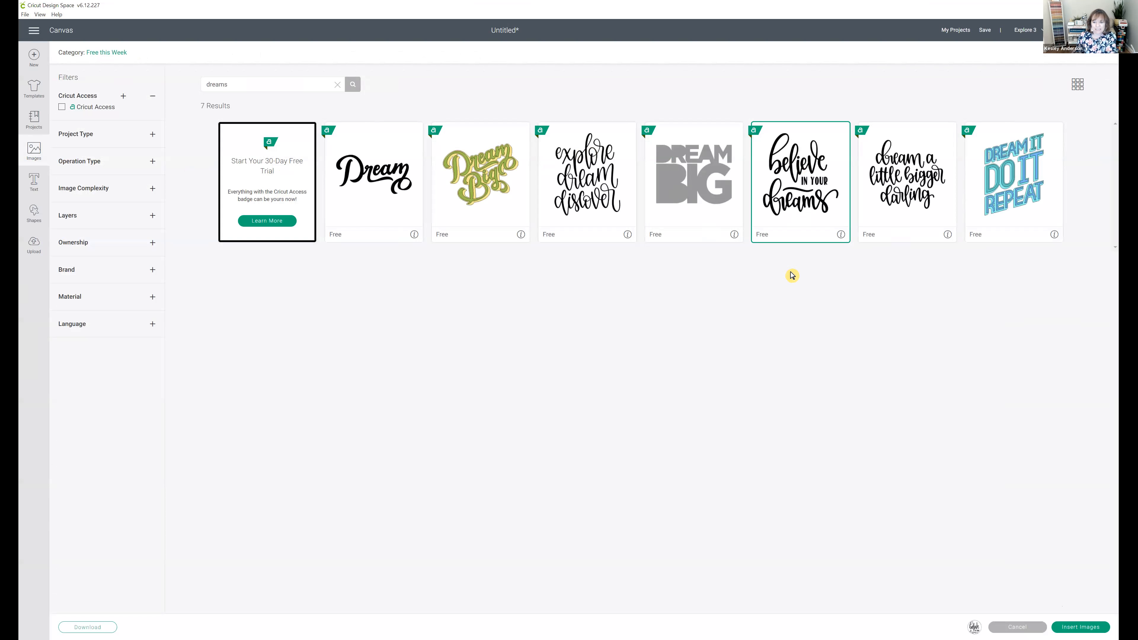
left_click(786, 224)
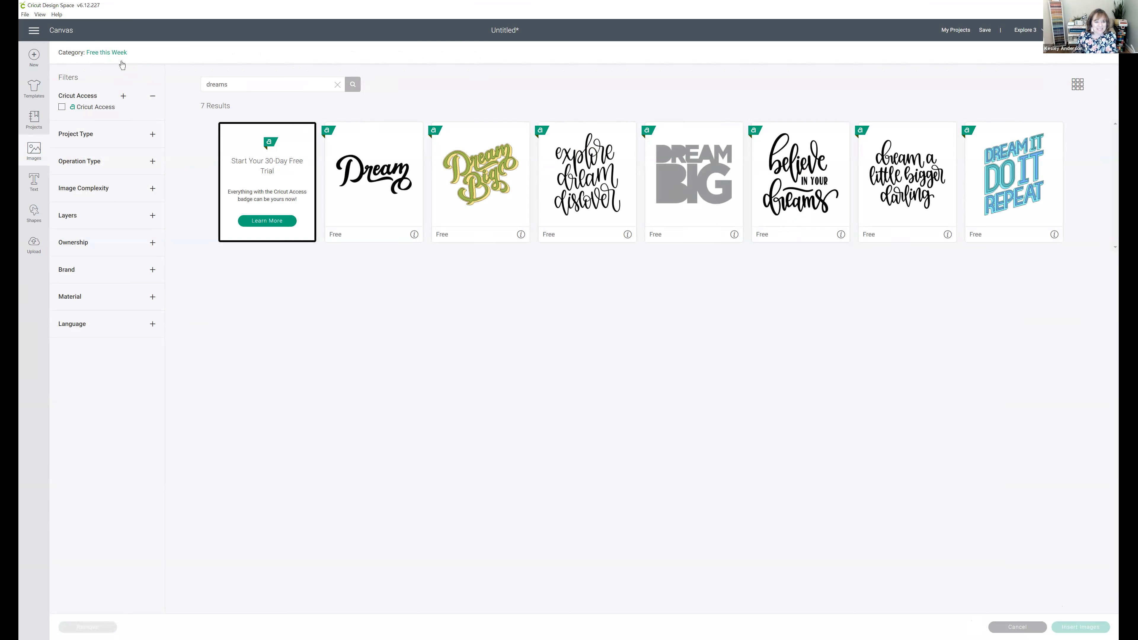
left_click(112, 53)
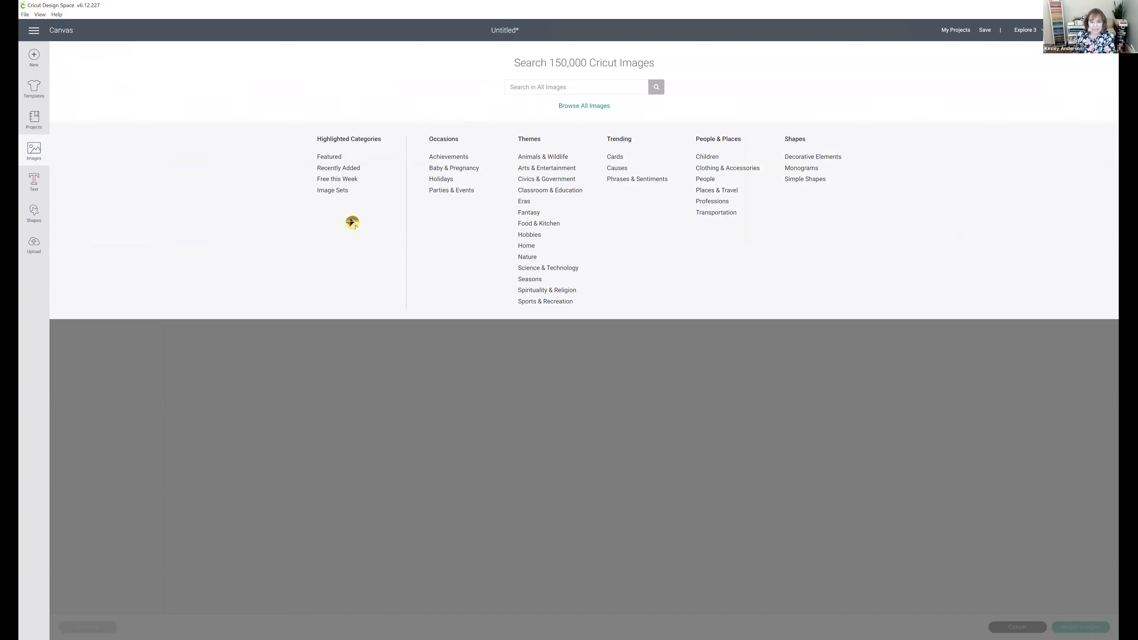
left_click(344, 179)
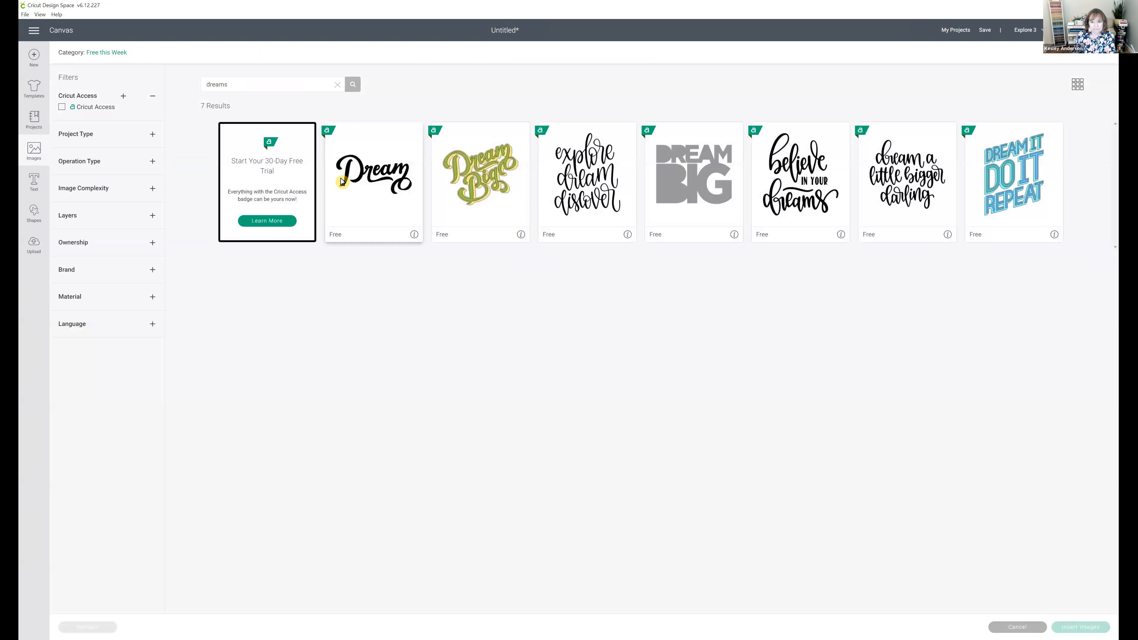
left_click(338, 85)
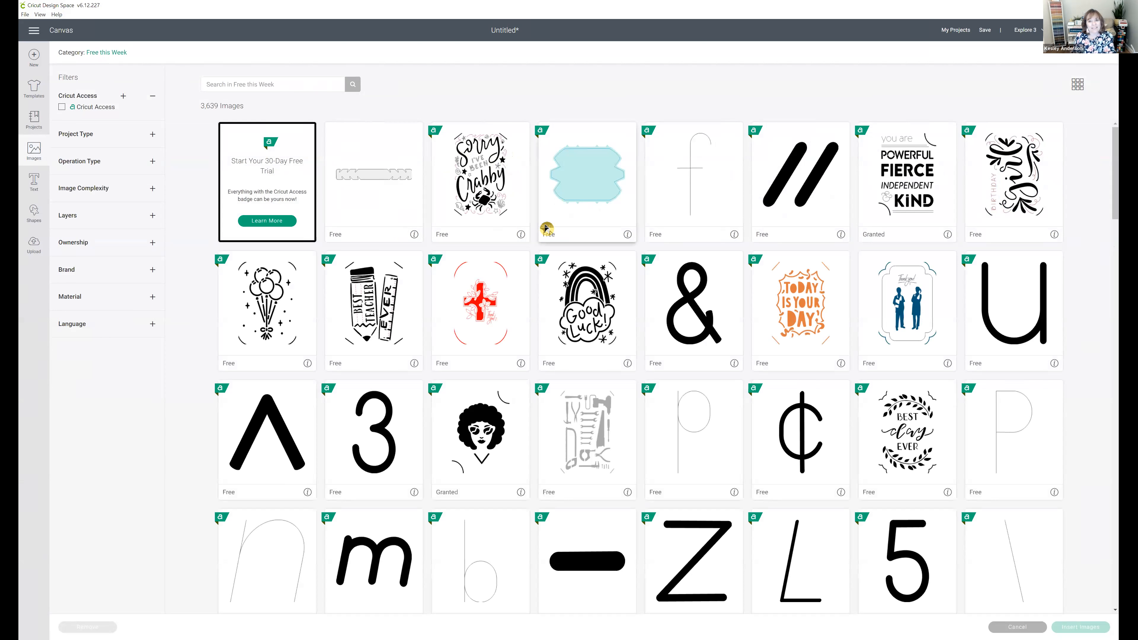
- Browse the Free this Week images and search them for "Dreams"
scroll(546, 229, "down", 8)
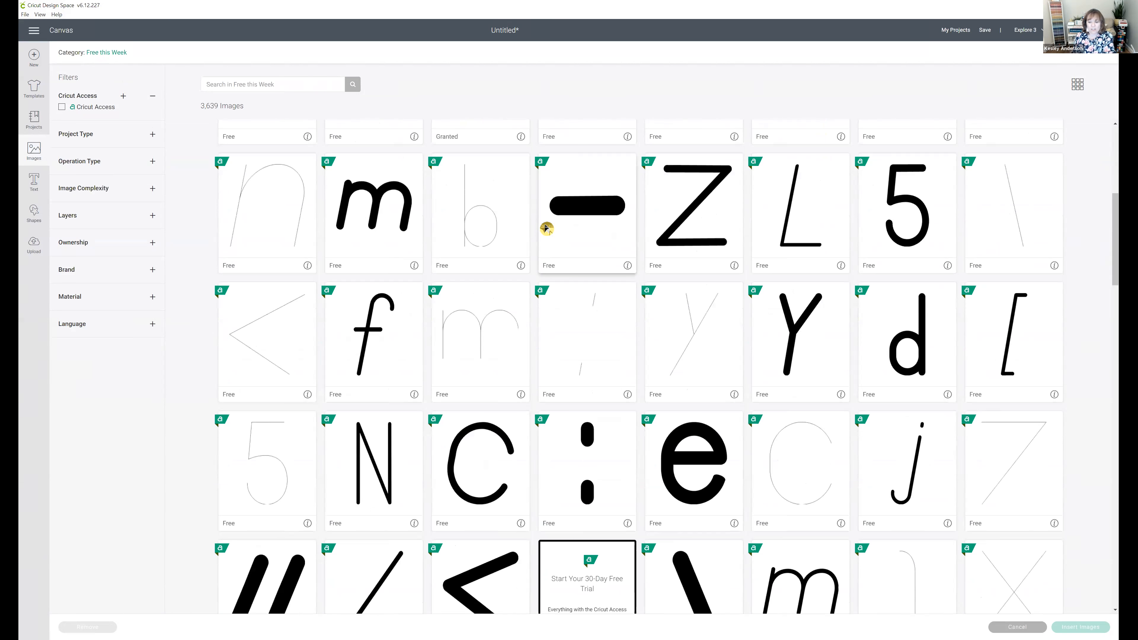
scroll(546, 228, "down", 14)
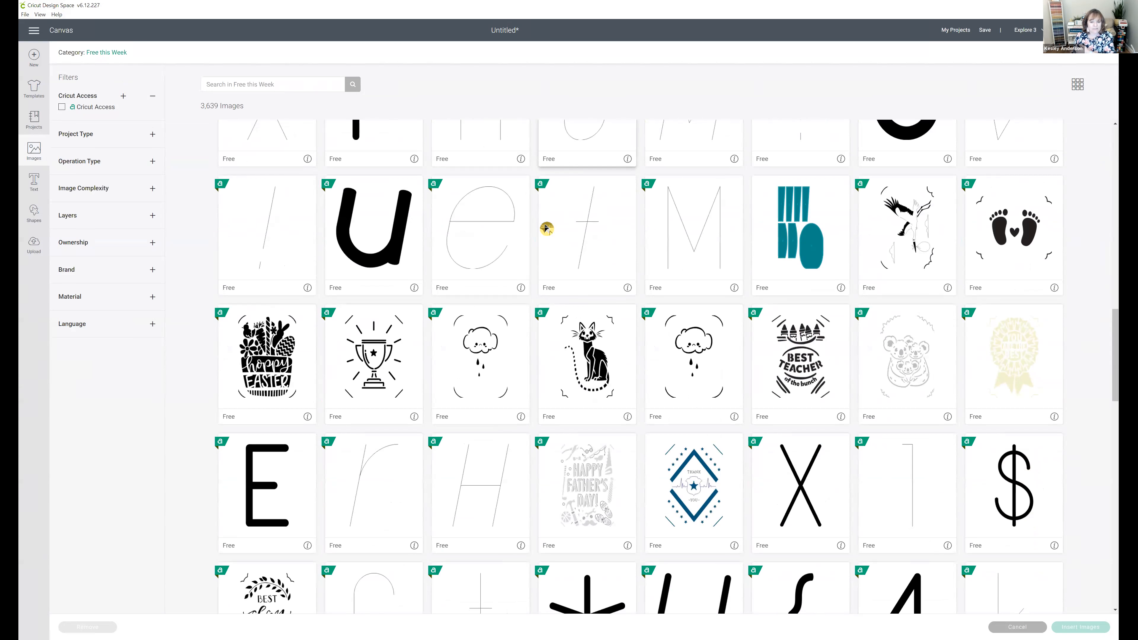
scroll(546, 229, "down", 16)
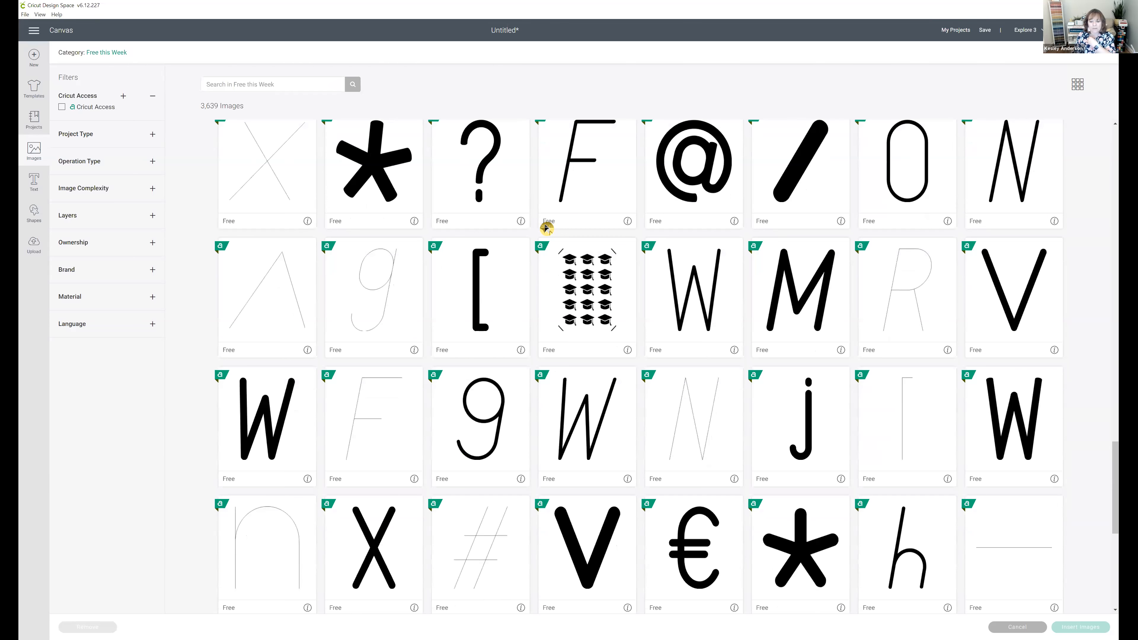
scroll(546, 228, "down", 6)
scroll(544, 225, "up", 20)
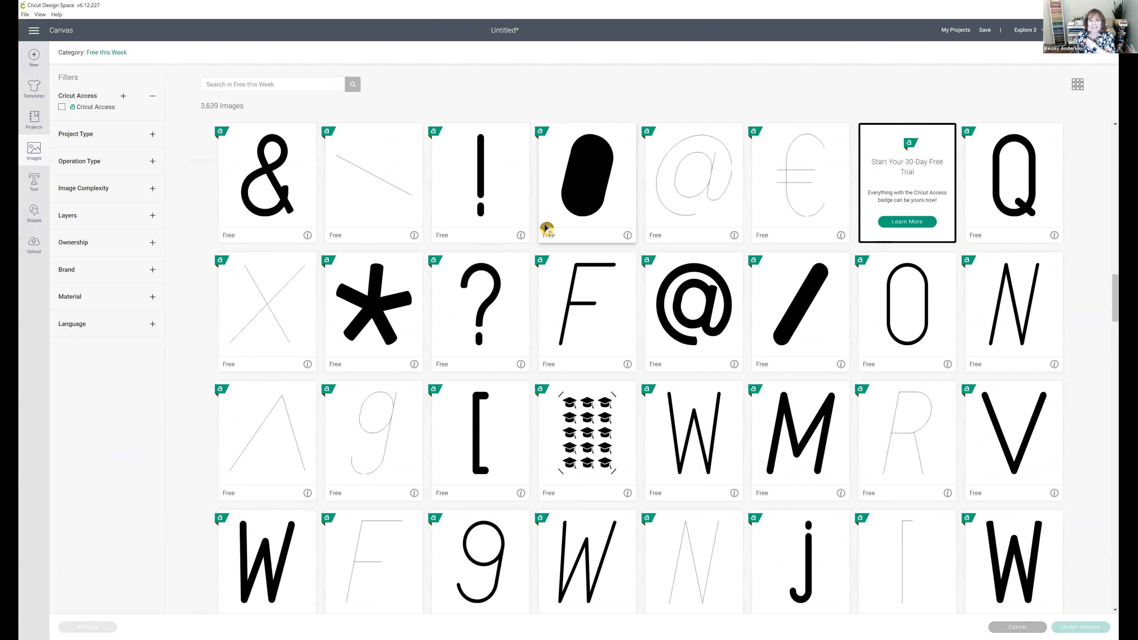
scroll(546, 228, "up", 15)
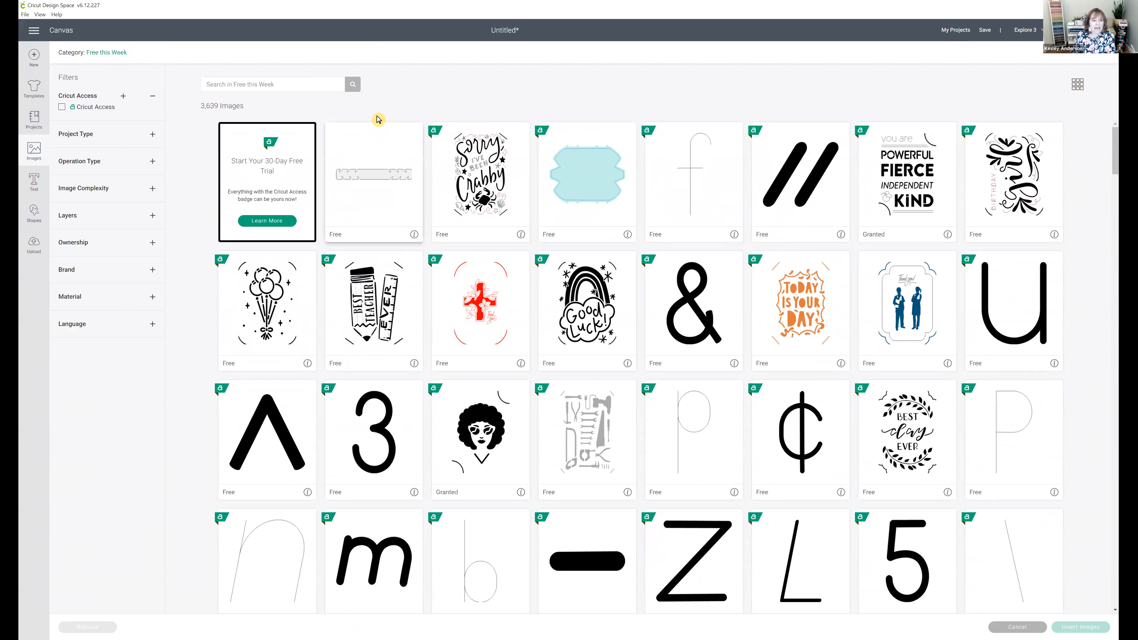
left_click(378, 84)
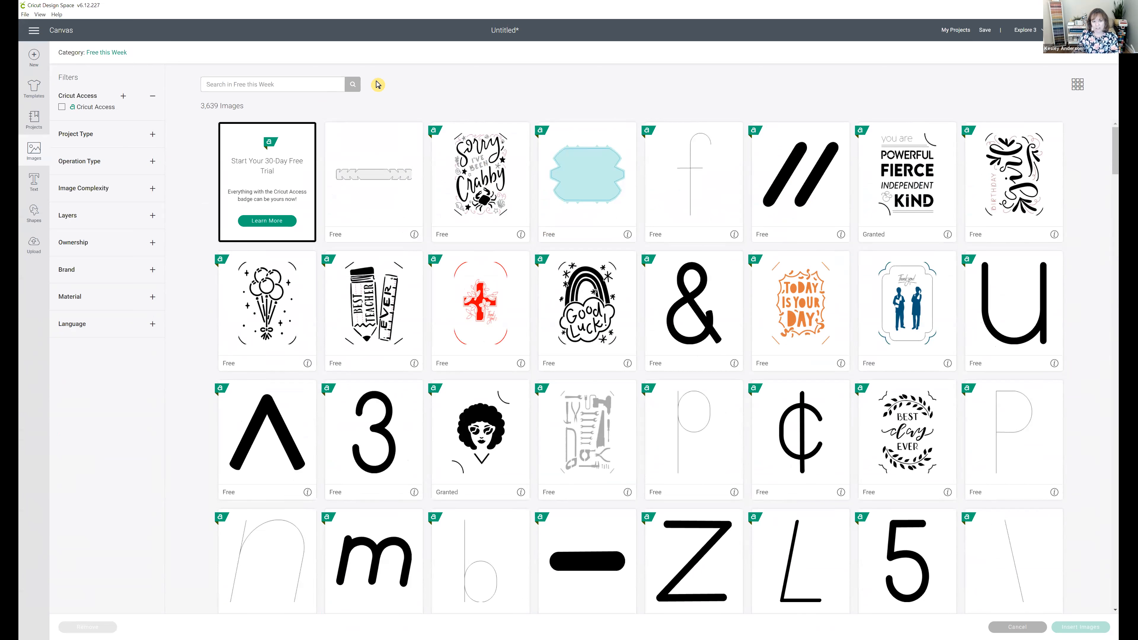
type("D")
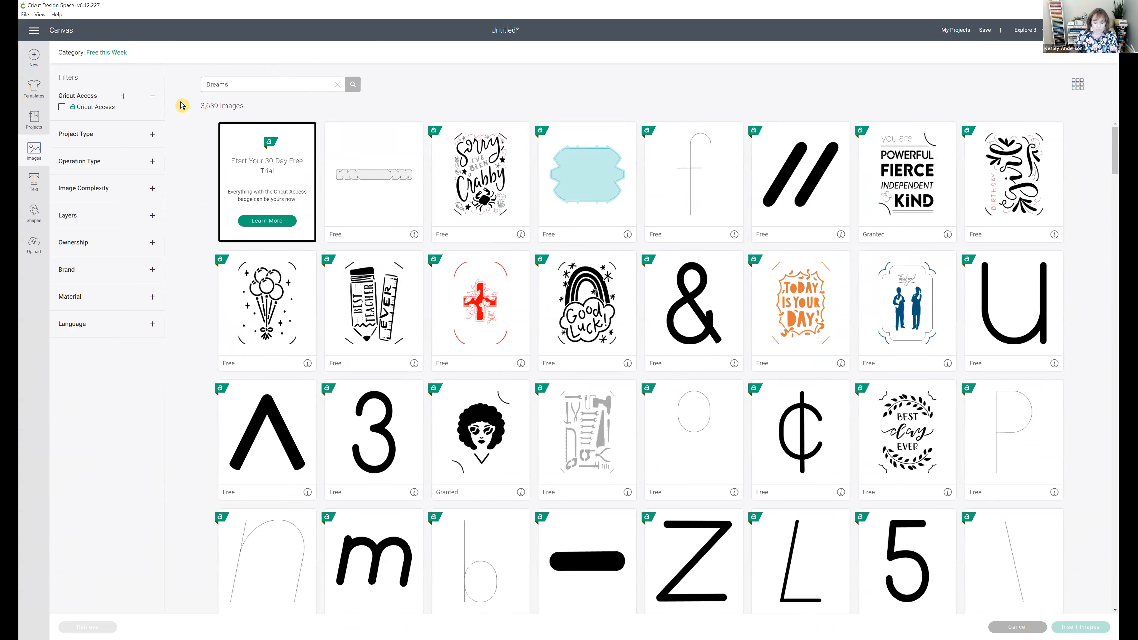
type("reams")
key("Return")
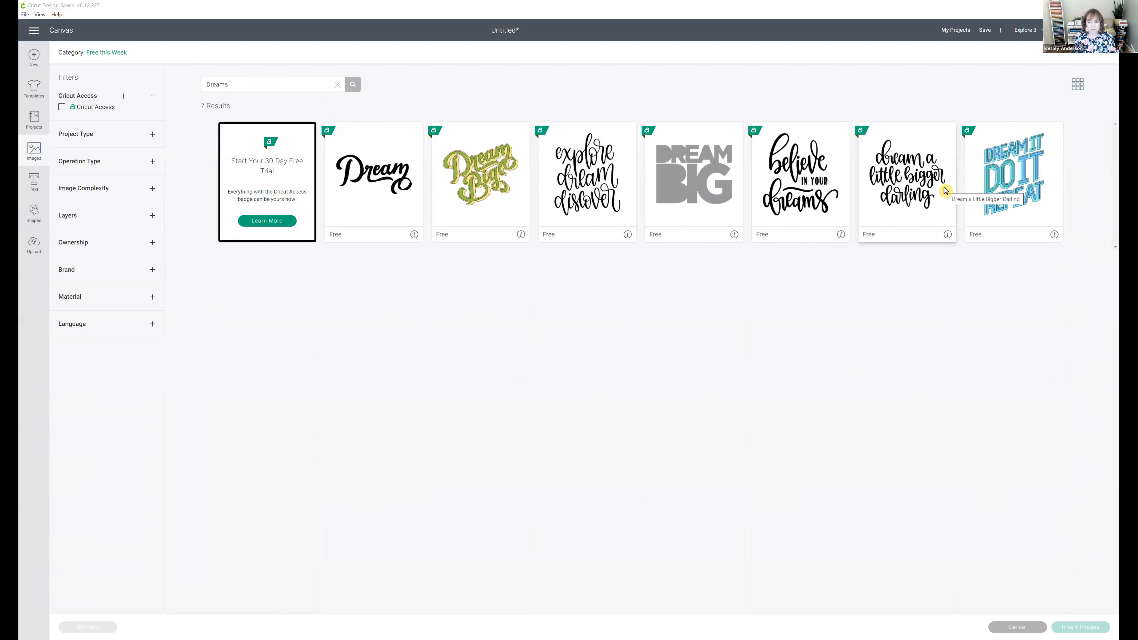
- Insert the free "believe in your dreams" image and move it to about X 6.13, Y 1.96 on the canvas
left_click(783, 208)
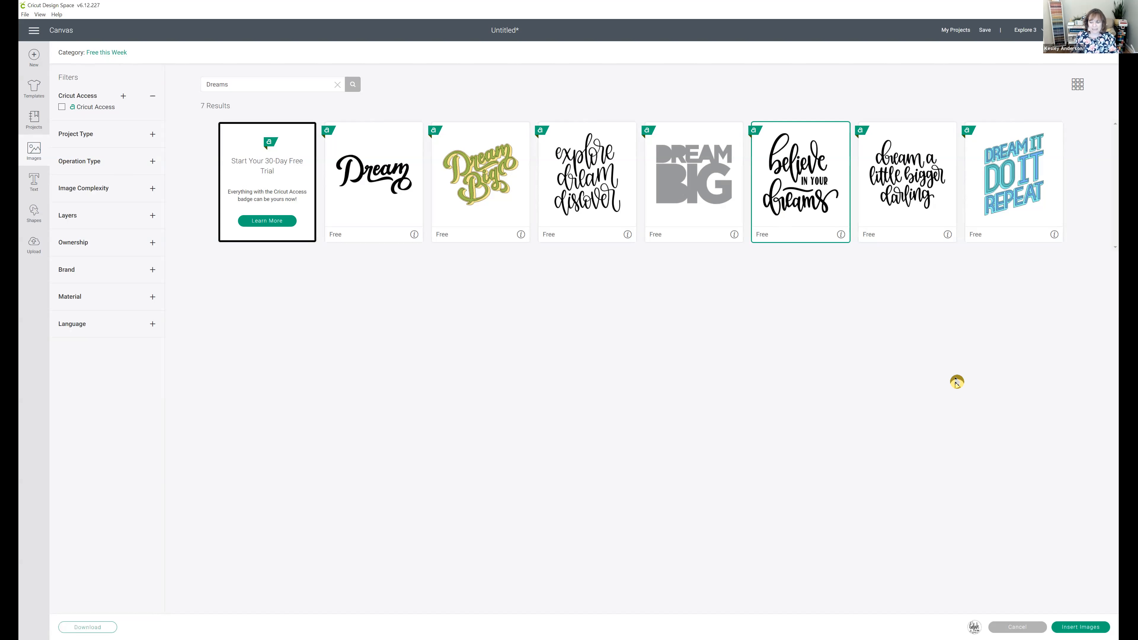
left_click(1078, 627)
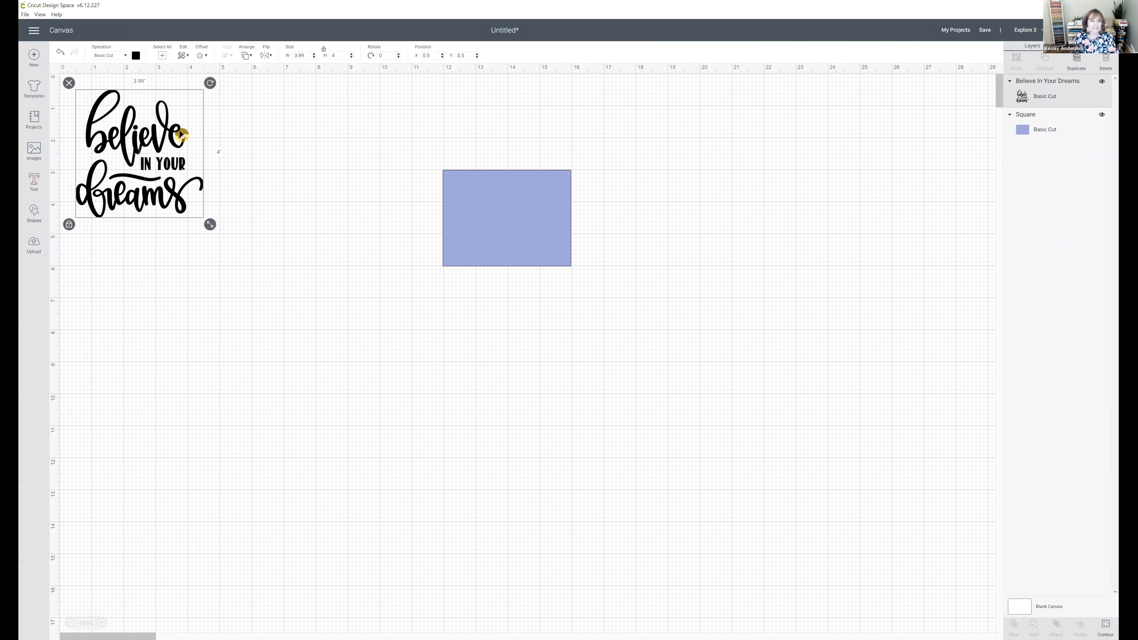
left_click_drag(123, 148, 303, 195)
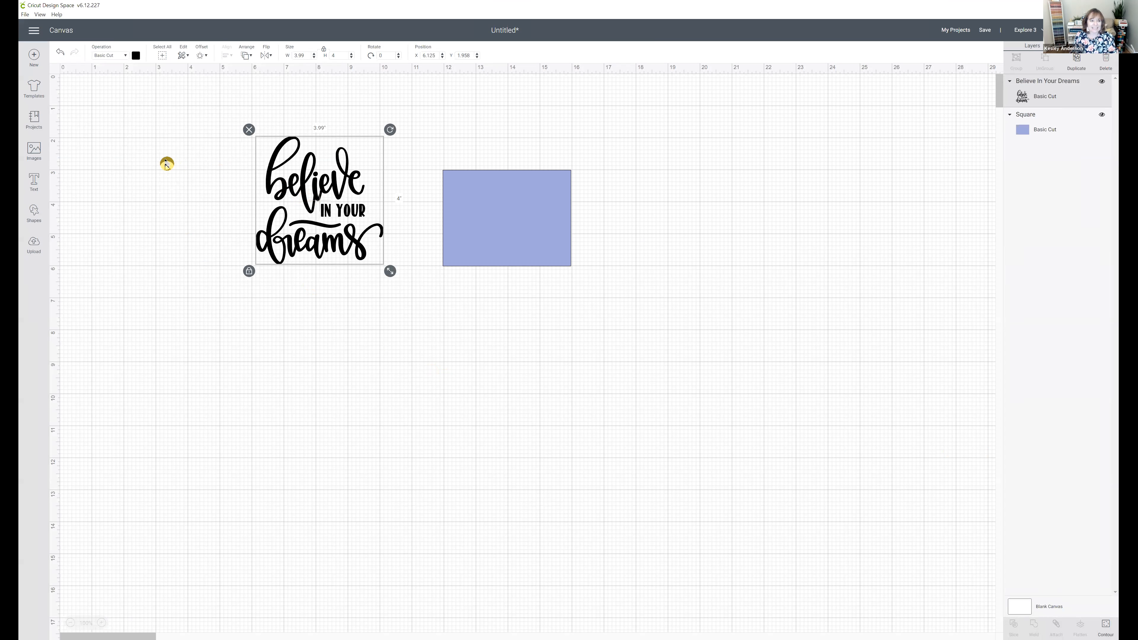
- Return to the Free this Week image category, search it for "Dreams" and insert another "believe in your dreams" image
left_click(33, 150)
left_click(337, 85)
left_click(124, 52)
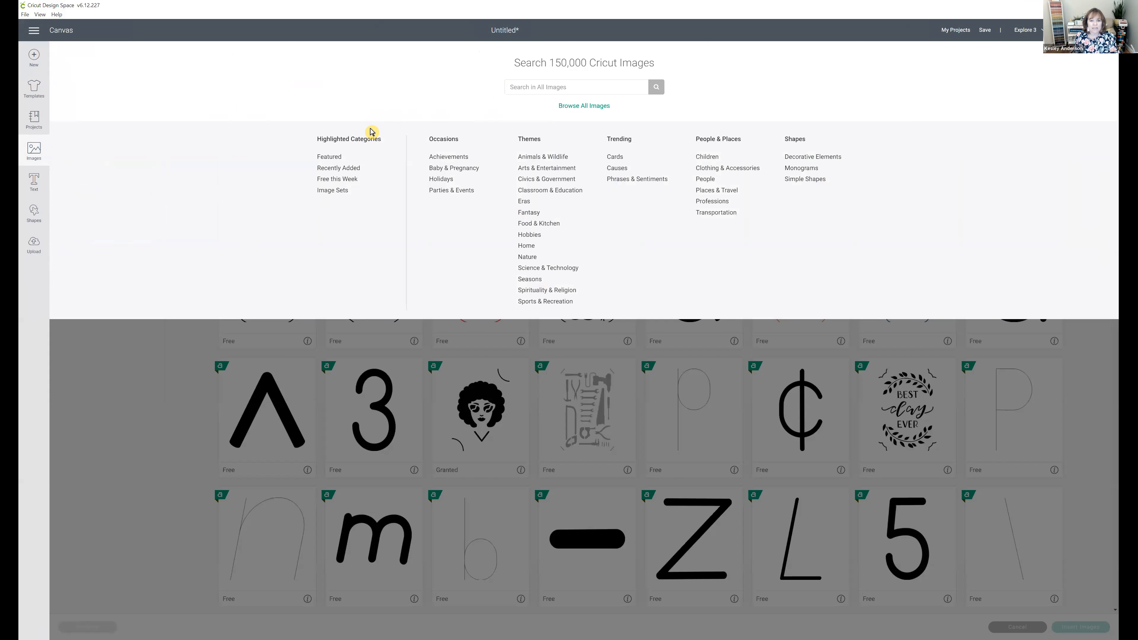
left_click(343, 183)
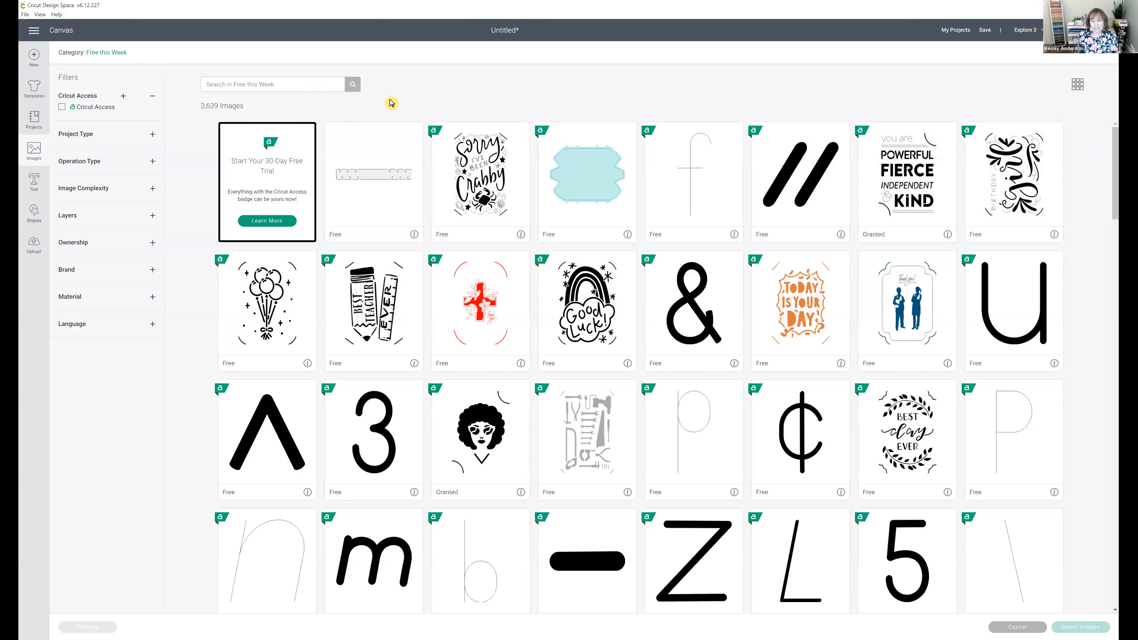
type("Dreams")
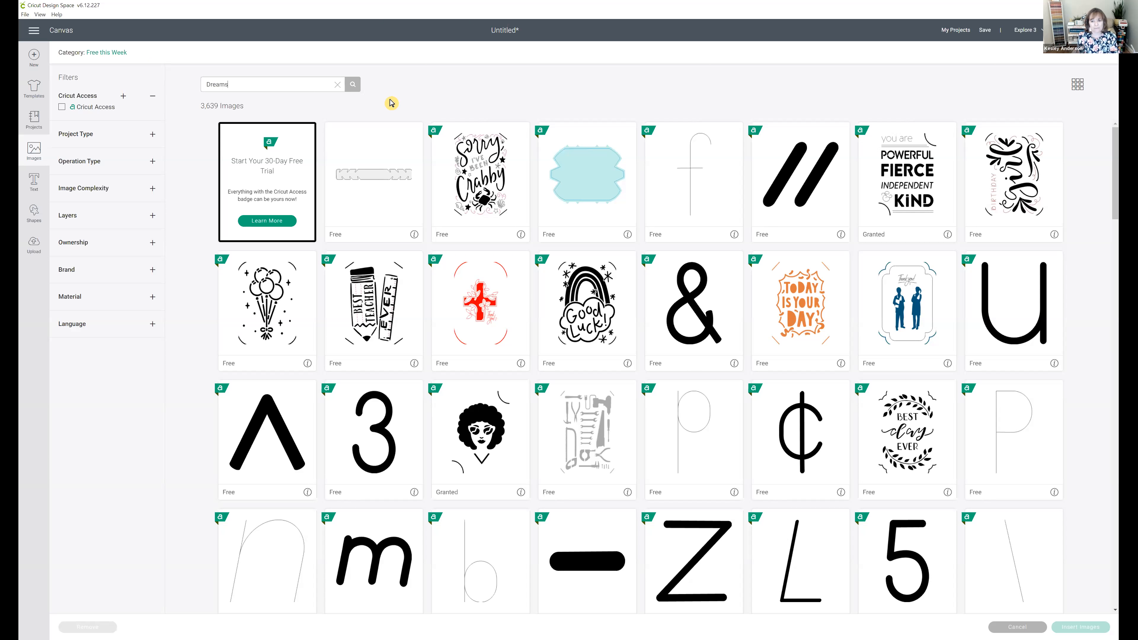
key("Return")
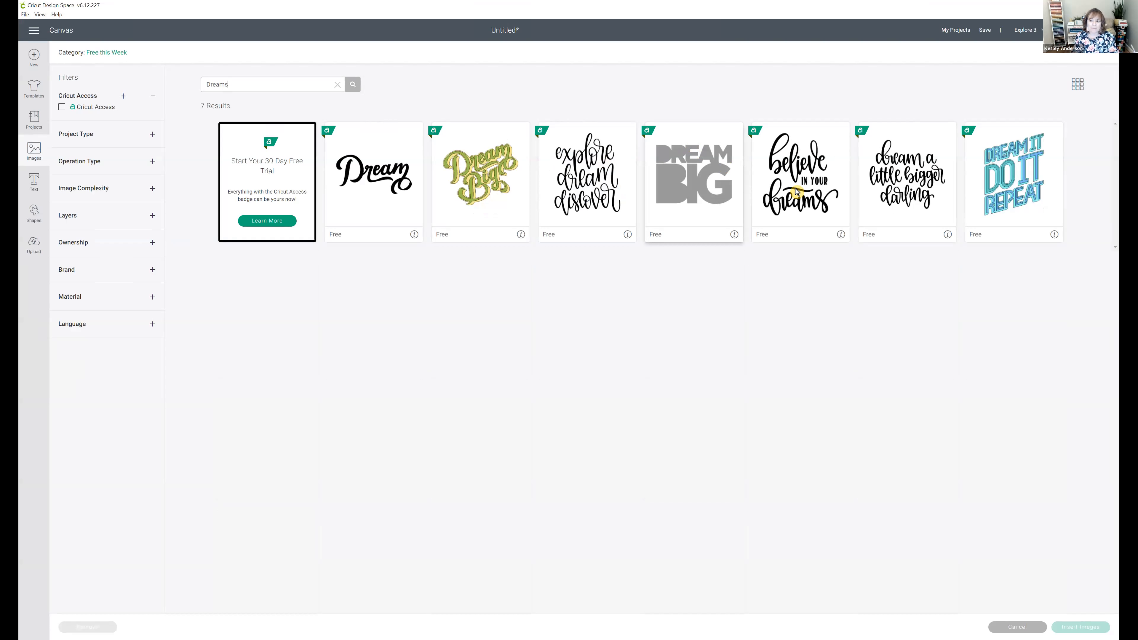
left_click(809, 196)
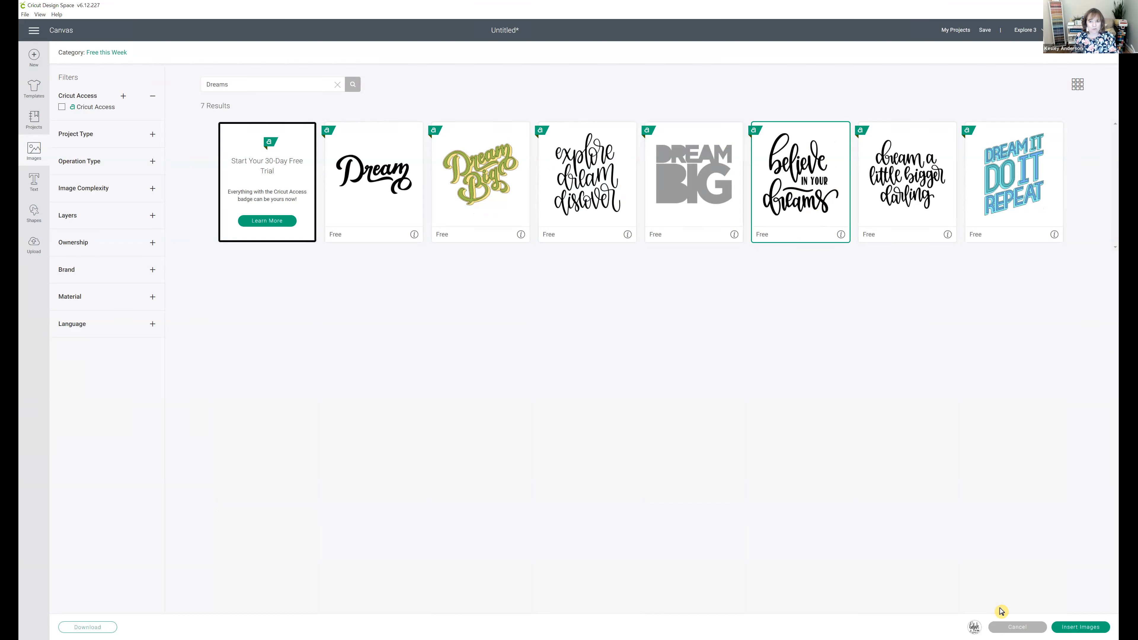
left_click(1098, 629)
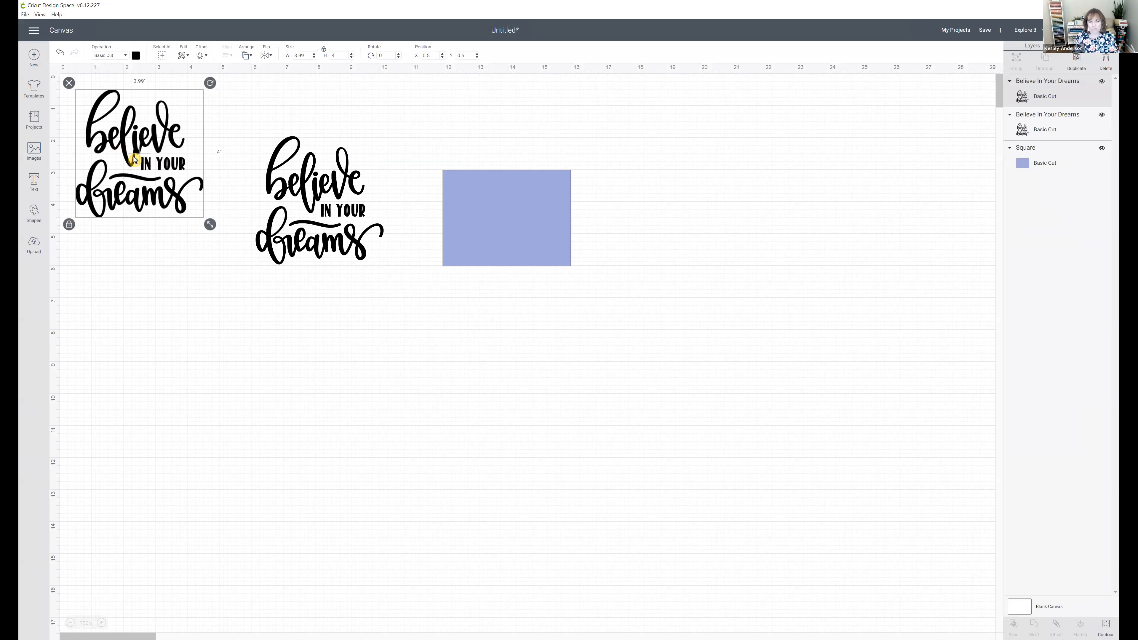
- Delete the "believe in your dreams" copy nearer the rectangle and place the remaining one over the rectangle at about X 11.92, Y 2.43
left_click(269, 193)
left_click(248, 127)
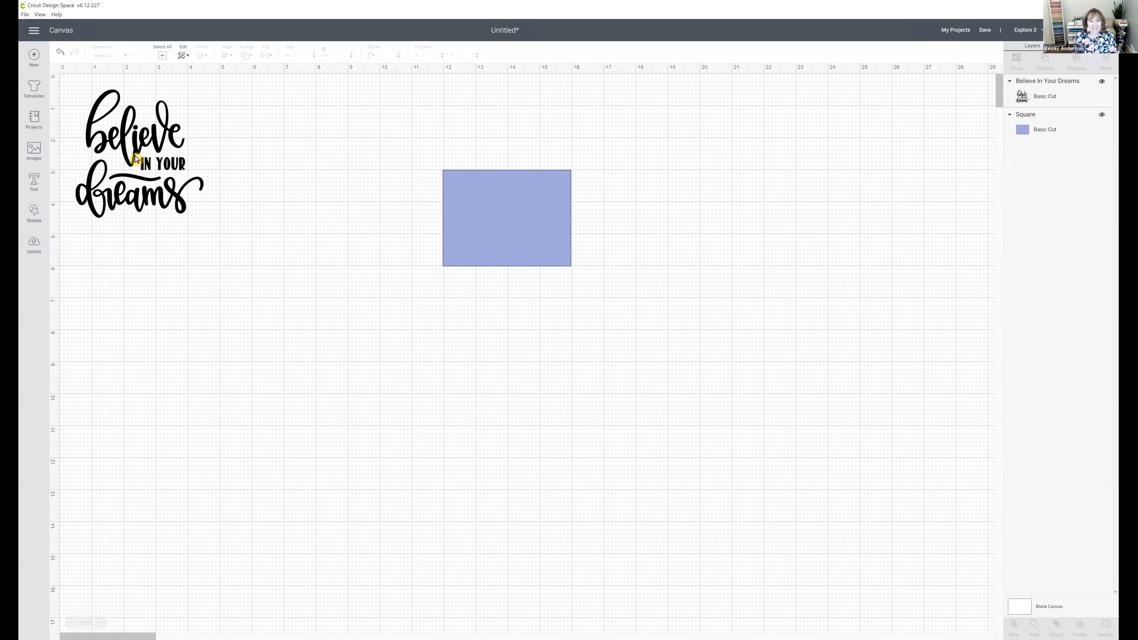
left_click(136, 158)
left_click_drag(184, 206, 536, 257)
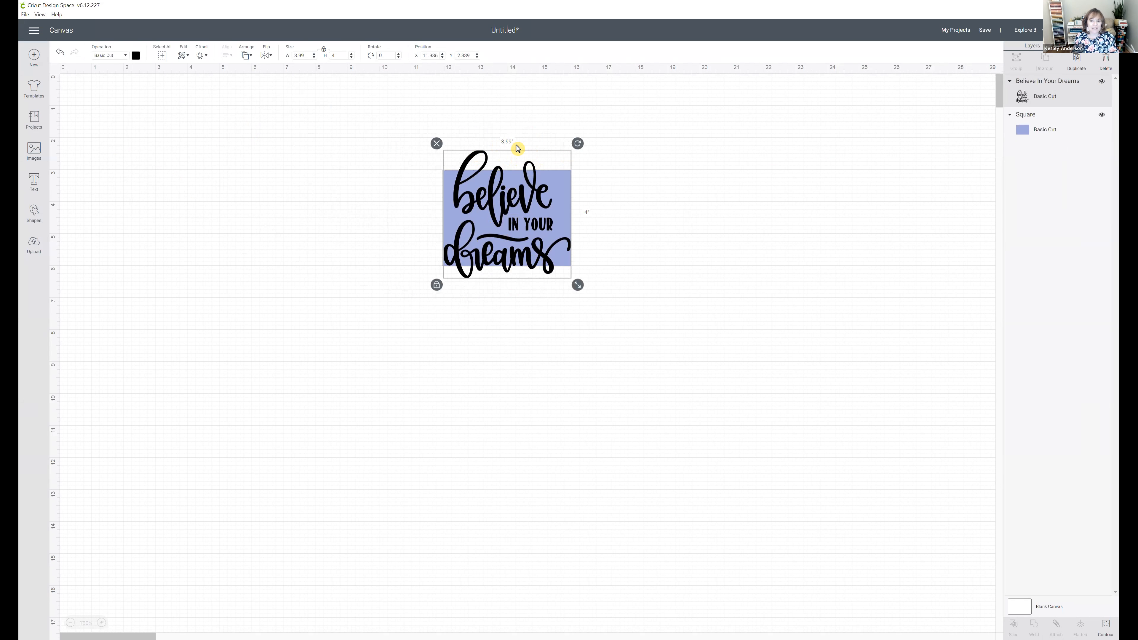
mouse_move(517, 237)
left_mouse_down()
mouse_move(340, 248)
mouse_move(529, 248)
mouse_move(515, 220)
mouse_move(516, 238)
left_mouse_up()
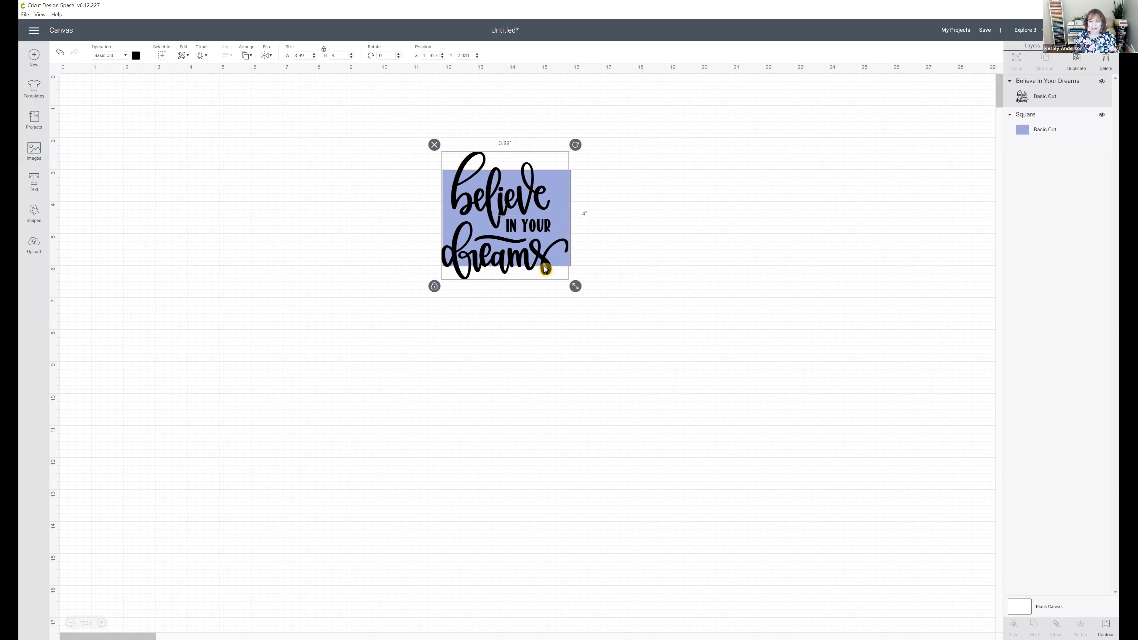
- Move the image off the rectangle to about X 6.19, Y 2.10, unlock its proportions and stretch it to about 5.88 by 6.64 inches
left_click_drag(545, 267, 344, 259)
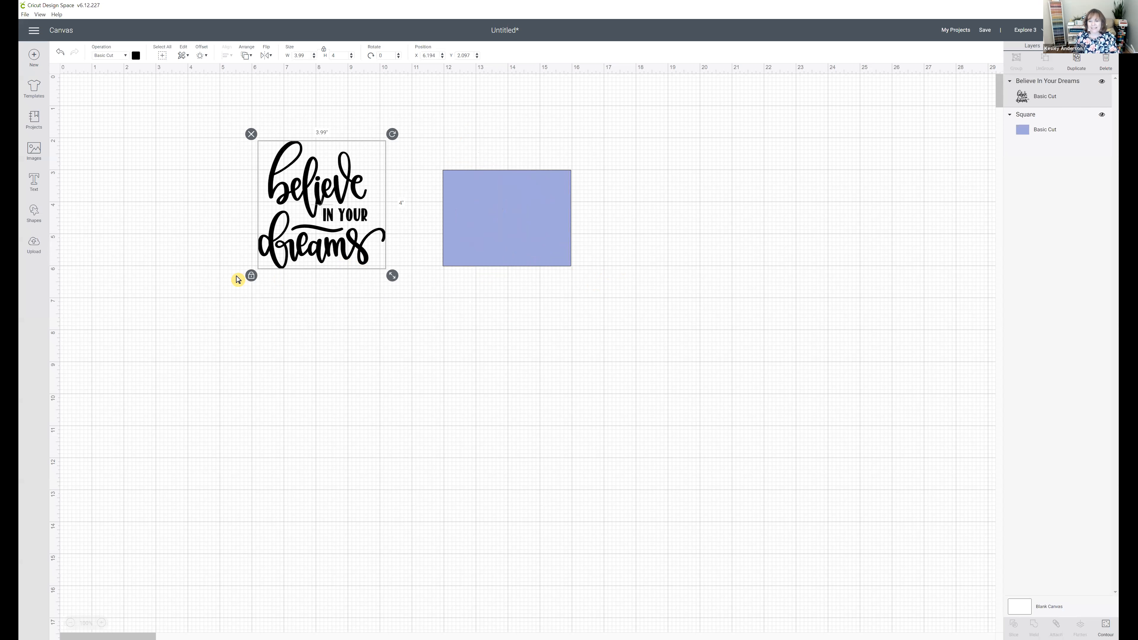
left_click(252, 278)
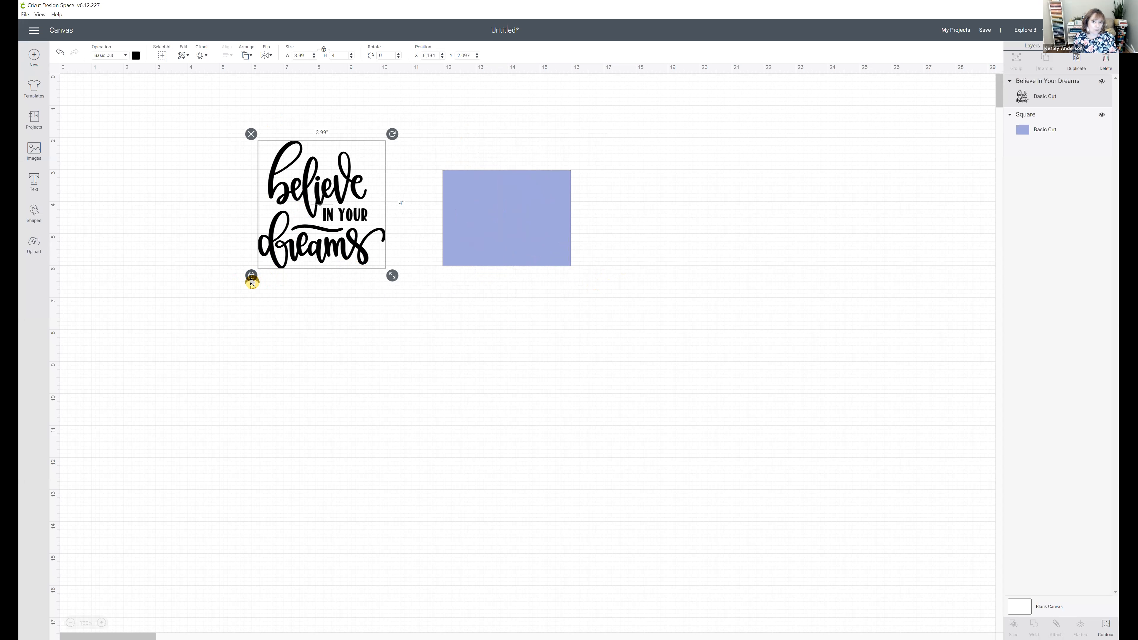
left_click(251, 279)
left_click_drag(392, 275, 452, 366)
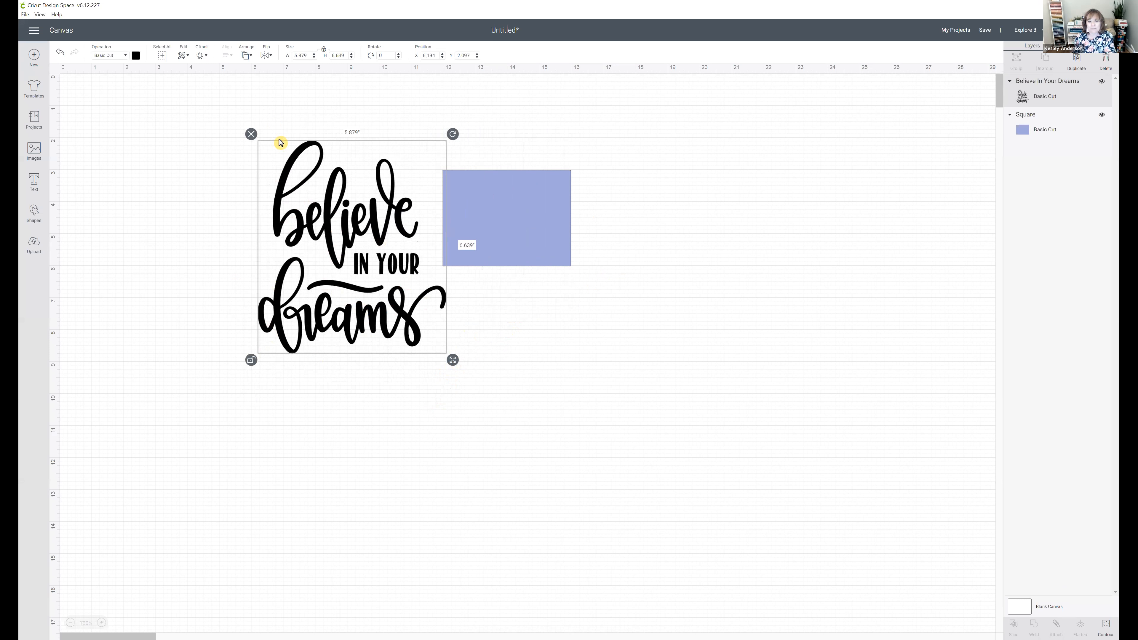
- Move the stretched image to about X 5.17, and undo that move, the stretch and the unlocking of its proportions
left_click(307, 54)
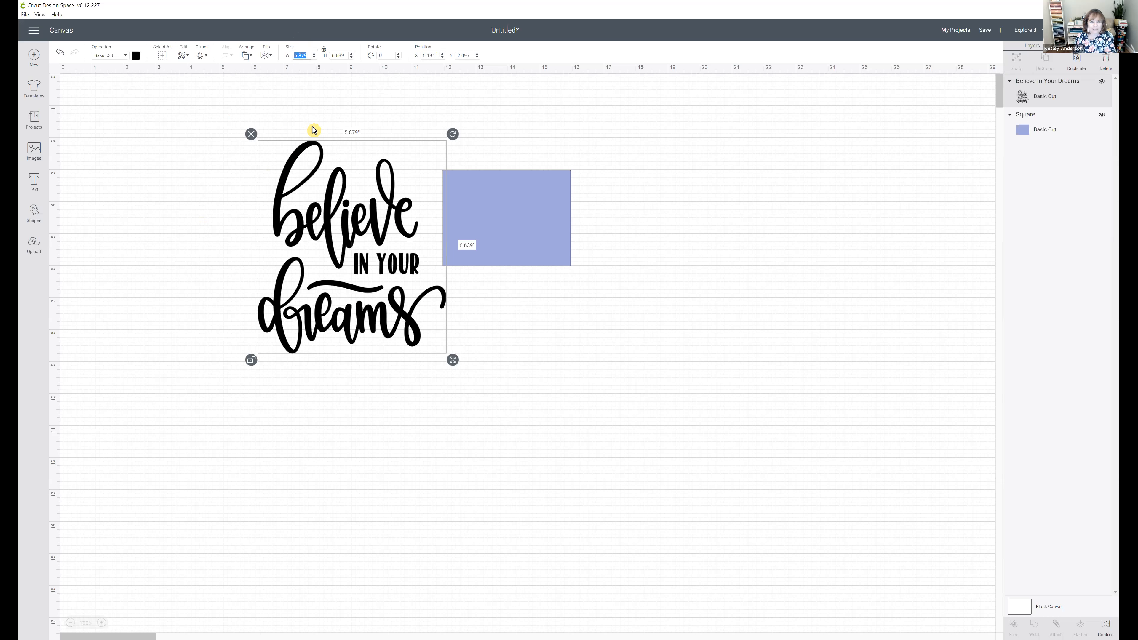
left_click(337, 112)
left_click(337, 260)
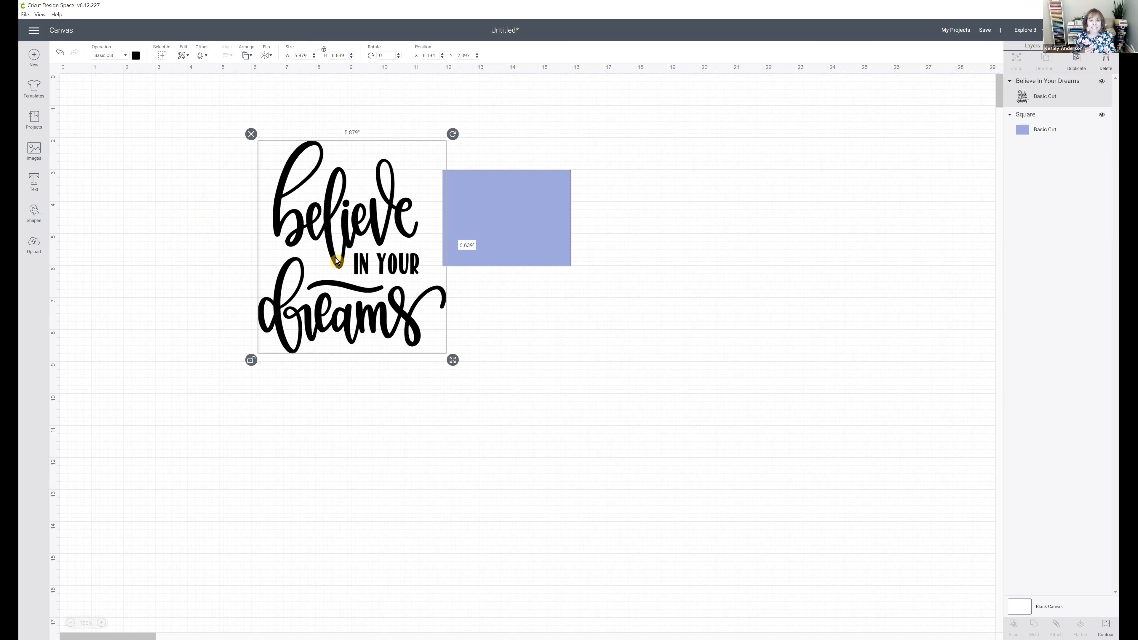
left_click_drag(344, 244, 281, 248)
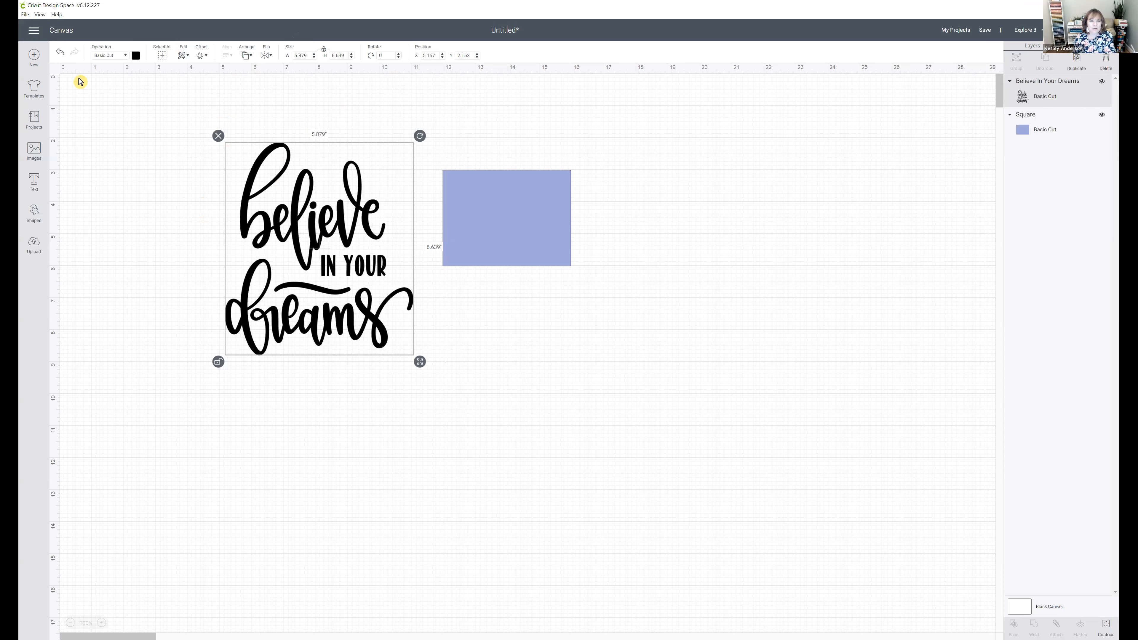
left_click(60, 52)
- Place the "believe in your dreams" image over the rectangle at about X 12.01, Y 2.53, and switch the Square layer's visibility off and on
left_click_drag(294, 230, 497, 258)
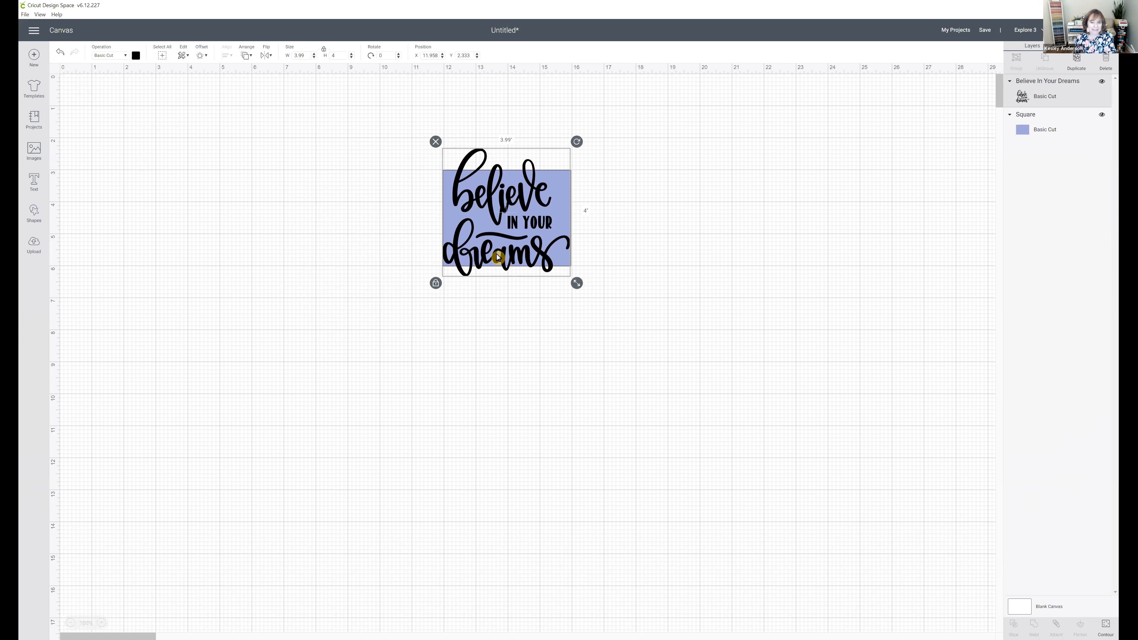
left_click_drag(496, 254, 669, 255)
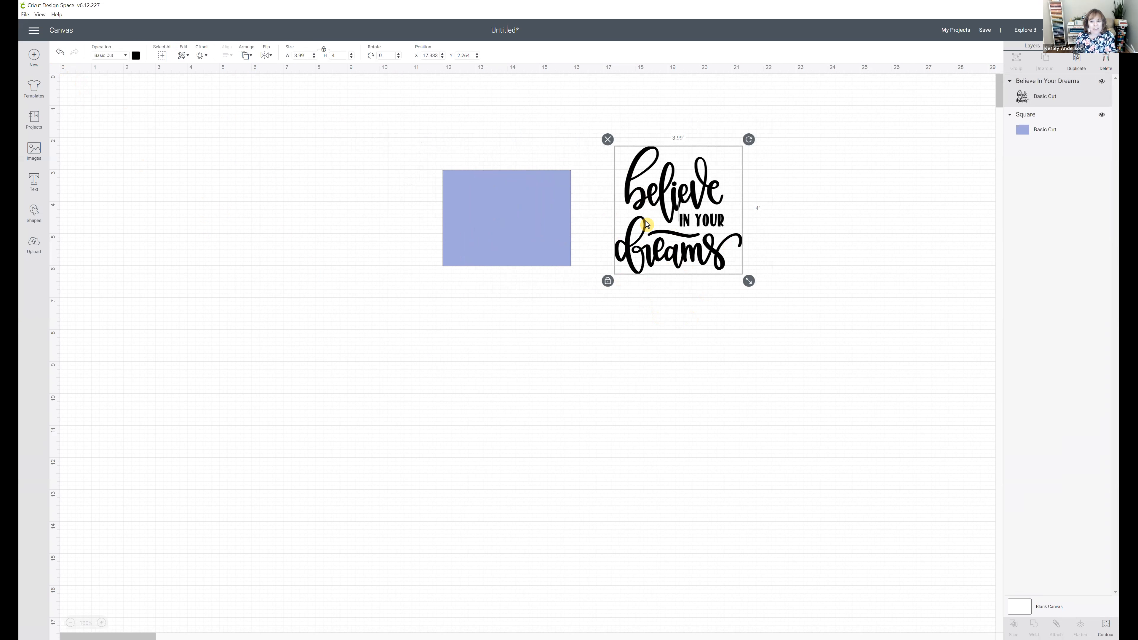
left_click_drag(646, 224, 510, 225)
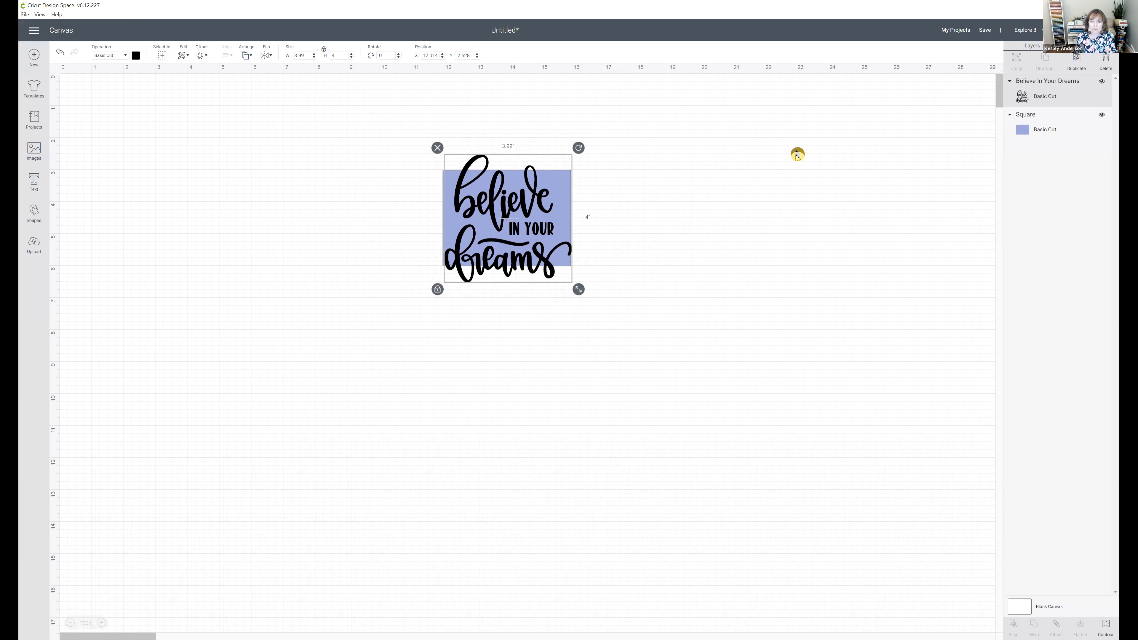
left_click(1101, 116)
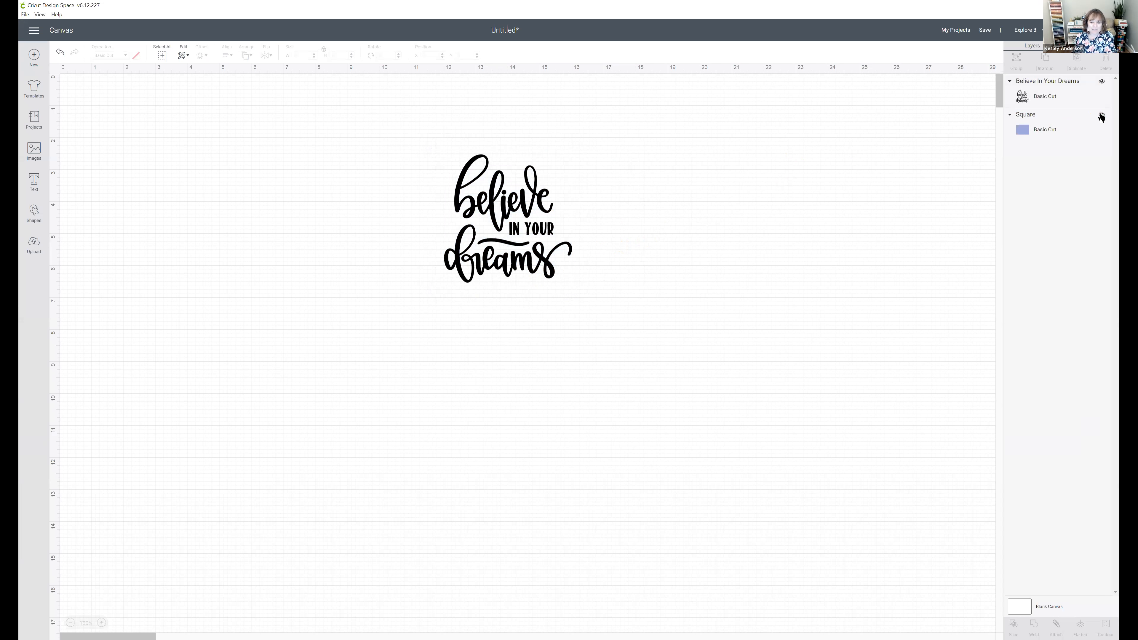
left_click(1101, 116)
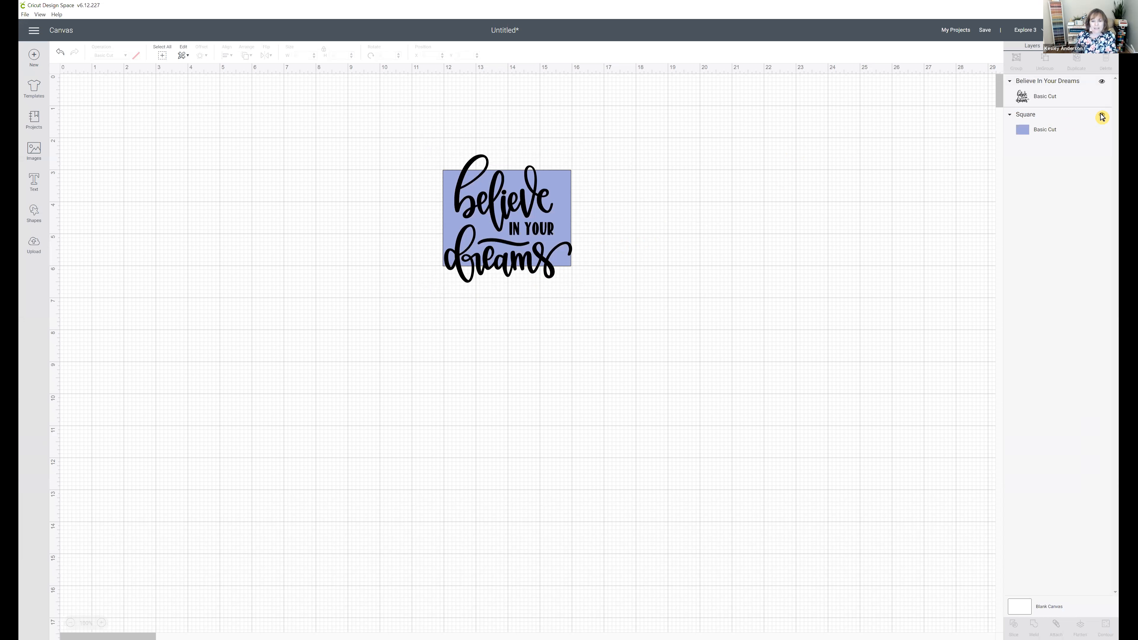
- Reposition the image and rectangle, enlarging the rectangle behind the text to about 4.37 by 4.49 inches at about X 9.24, Y 3.08
left_click(568, 206)
left_click_drag(568, 202, 451, 244)
left_click(538, 235)
left_click_drag(489, 278, 501, 325)
left_click(347, 325)
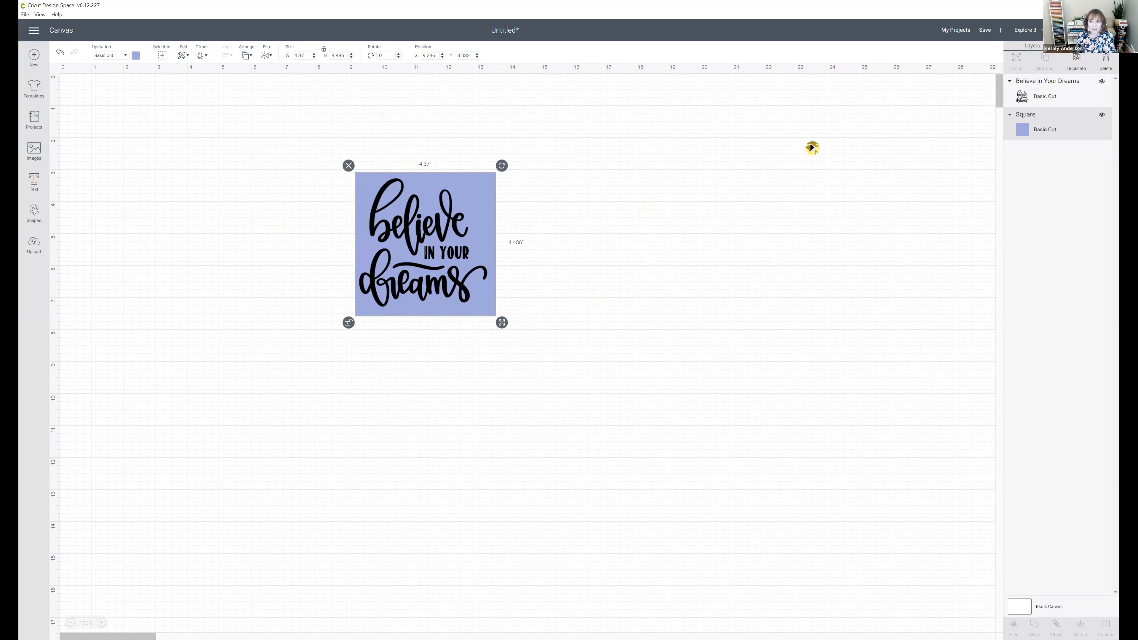
- Hide the Square layer and move the "believe in your dreams" image to about X 9.86, Y 1.49
left_click(1102, 115)
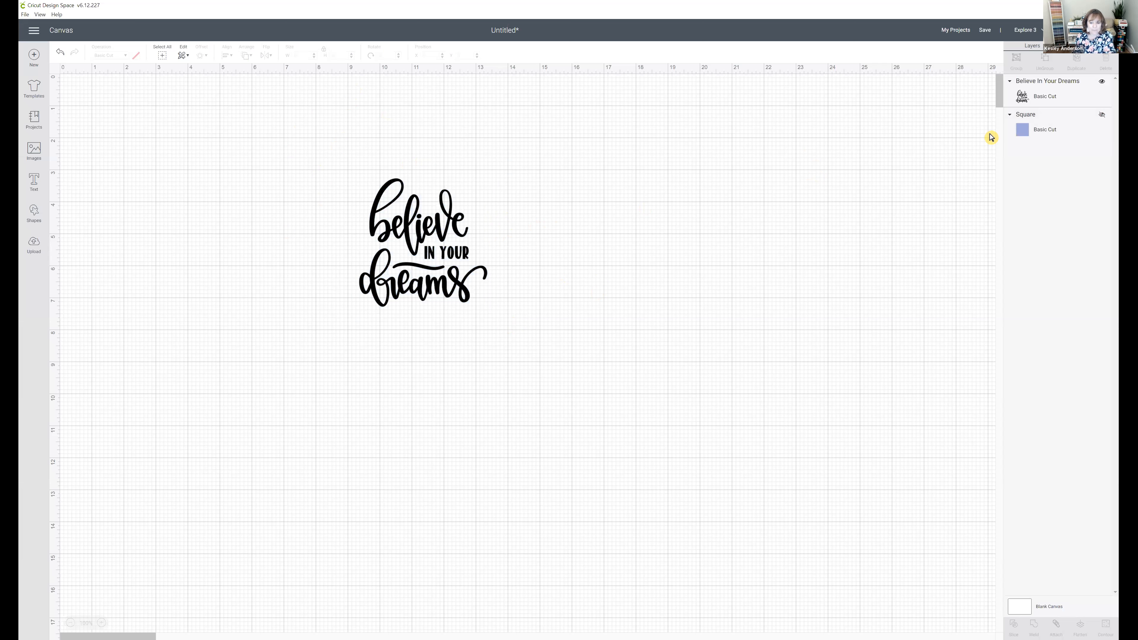
left_click(452, 235)
left_click_drag(453, 237, 469, 179)
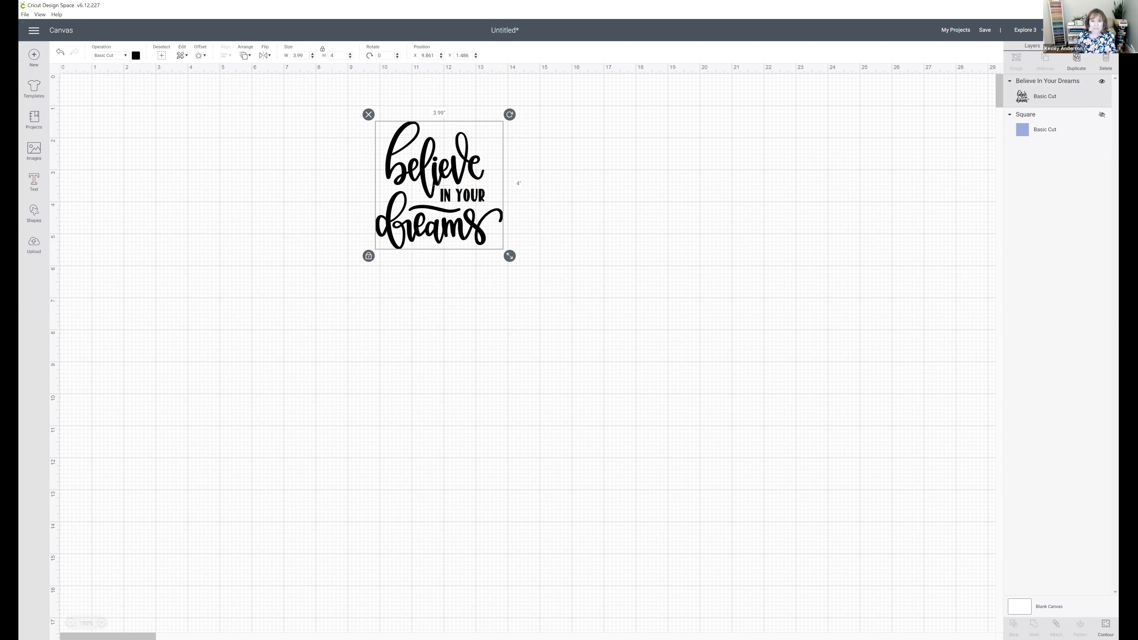
- Send the design to cut preparation with all materials loaded On Mat
left_click(1090, 30)
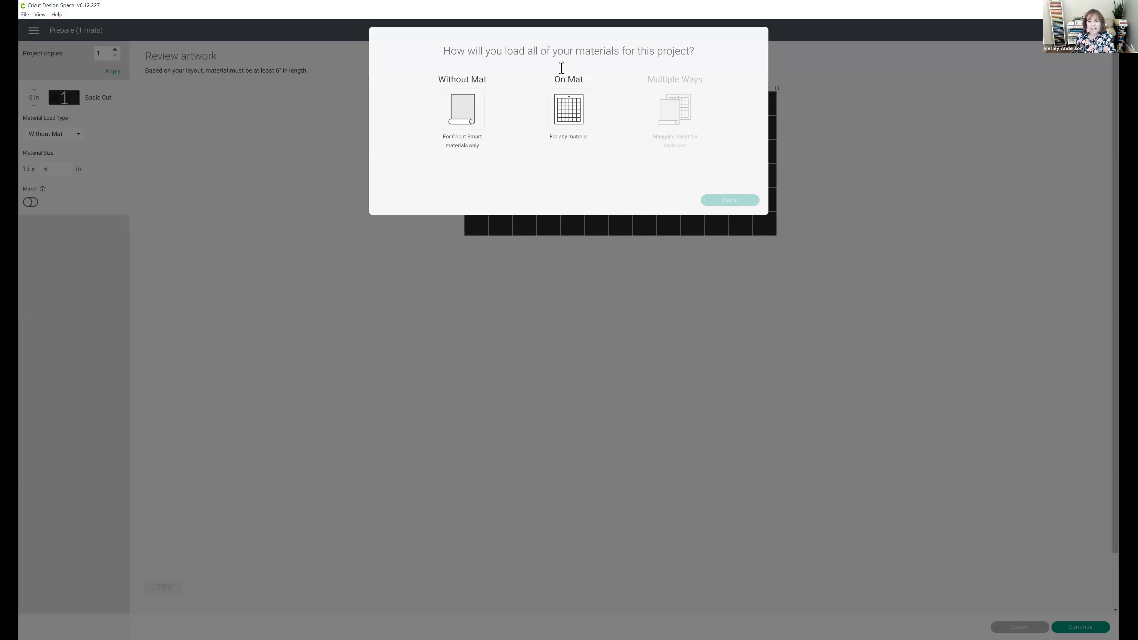
left_click(574, 107)
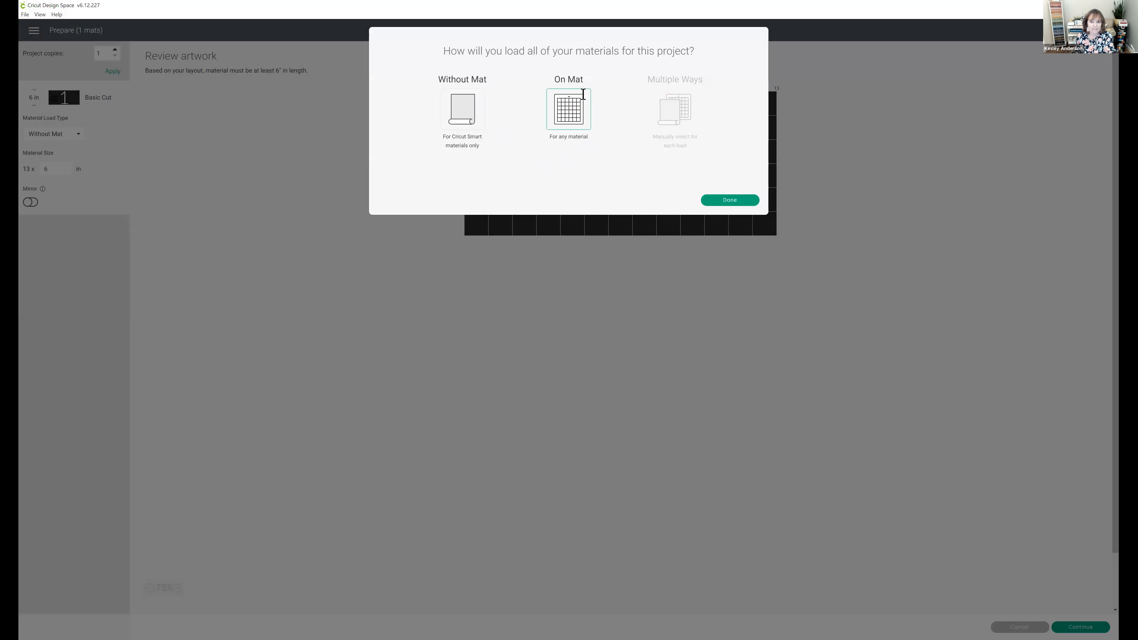
left_click(728, 201)
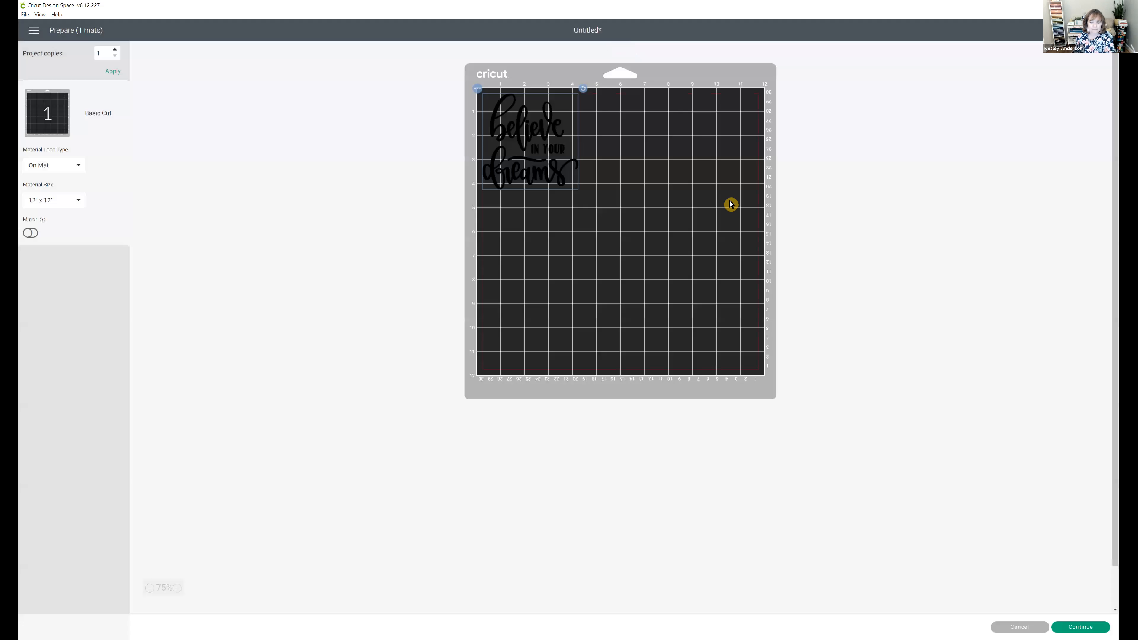